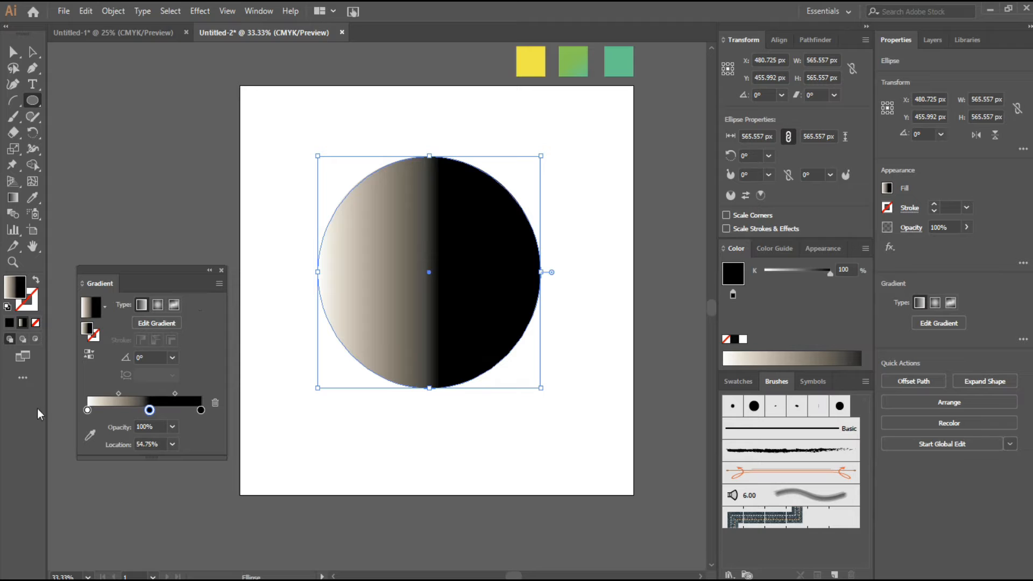
- Recolor the circle's three gradient stops, in order, with the yellow, green and teal sampled from the swatches above the artboard
click(87, 410)
click(90, 435)
click(544, 63)
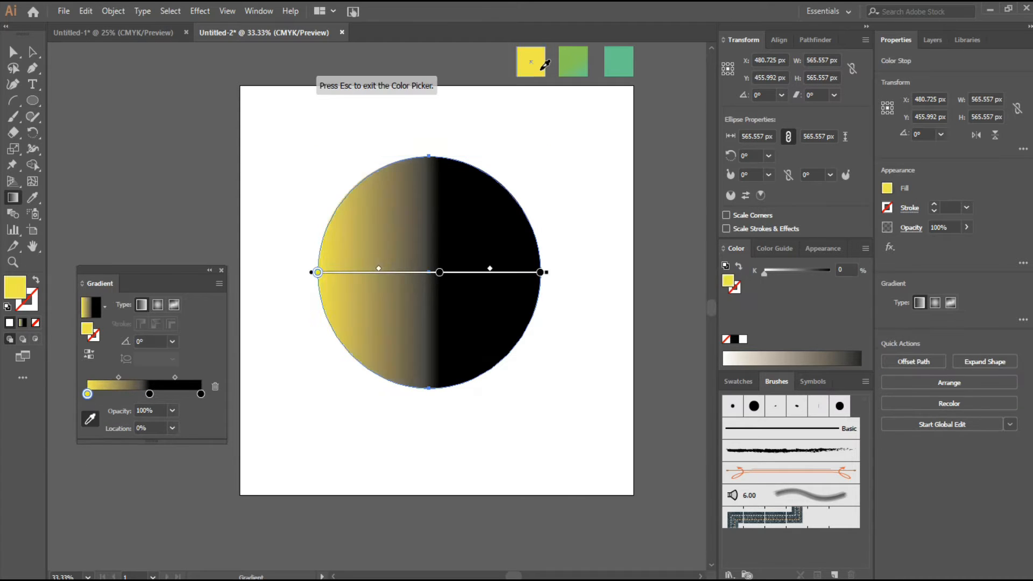
click(150, 395)
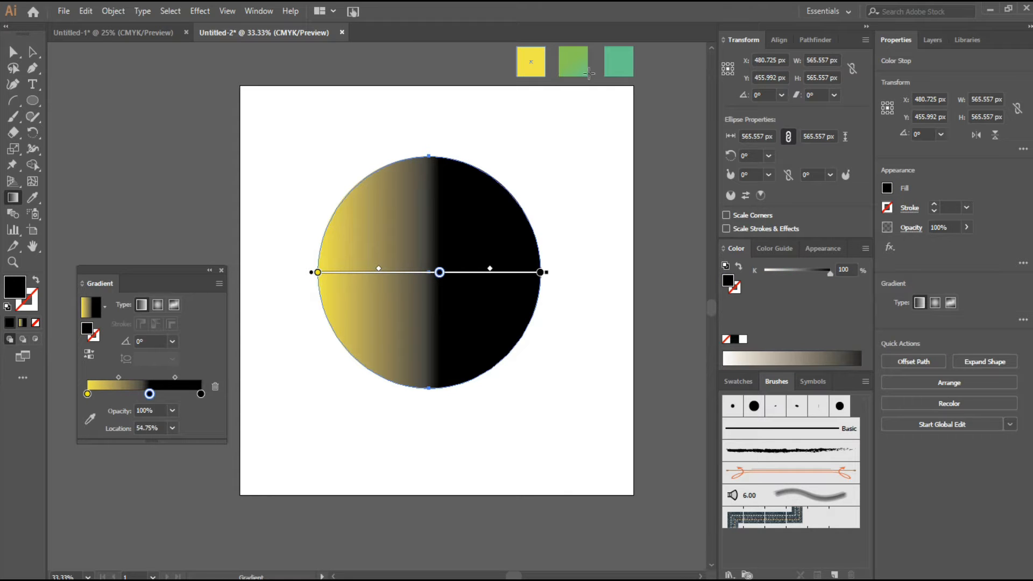
click(90, 419)
click(574, 66)
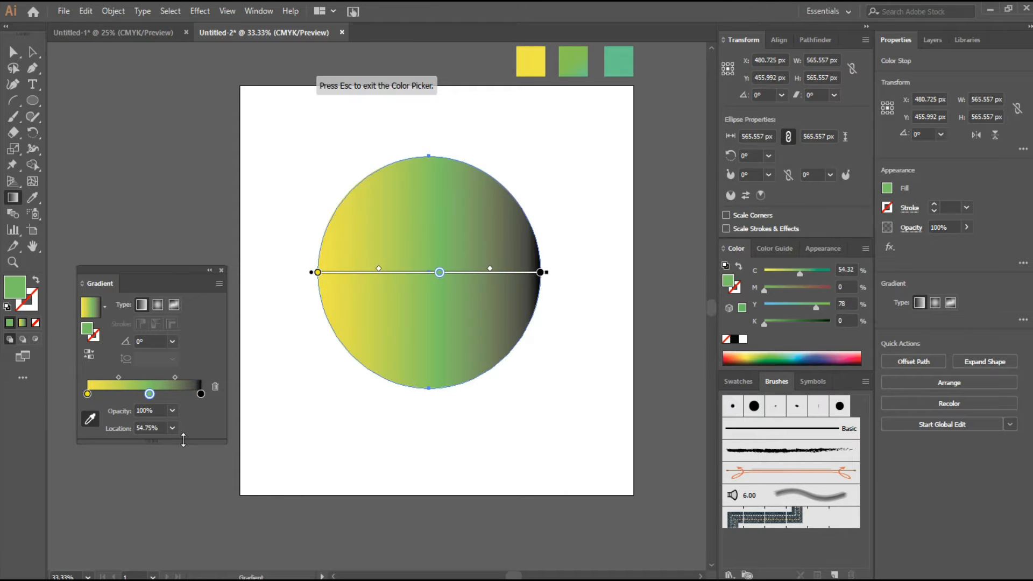
click(201, 394)
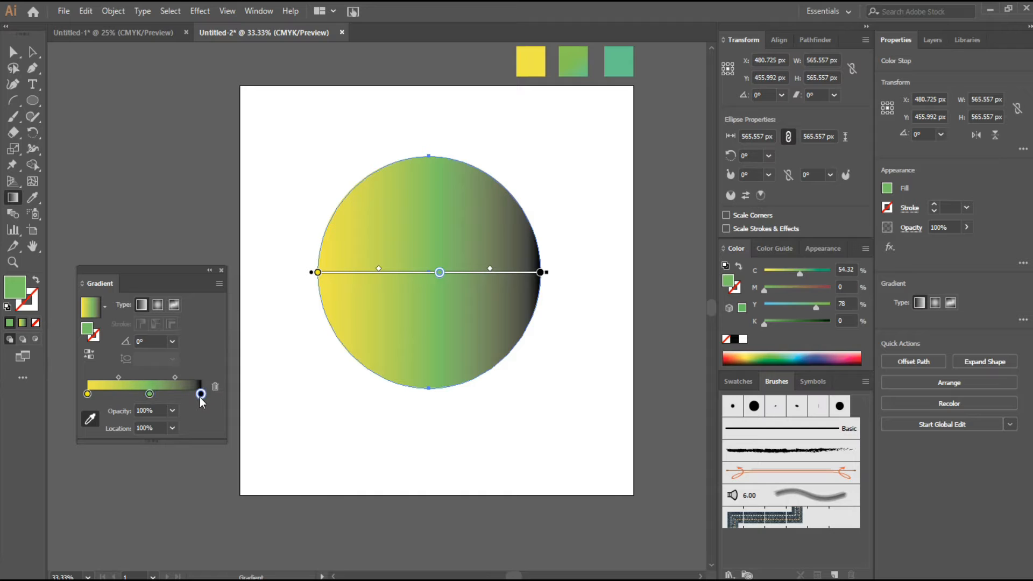
click(92, 424)
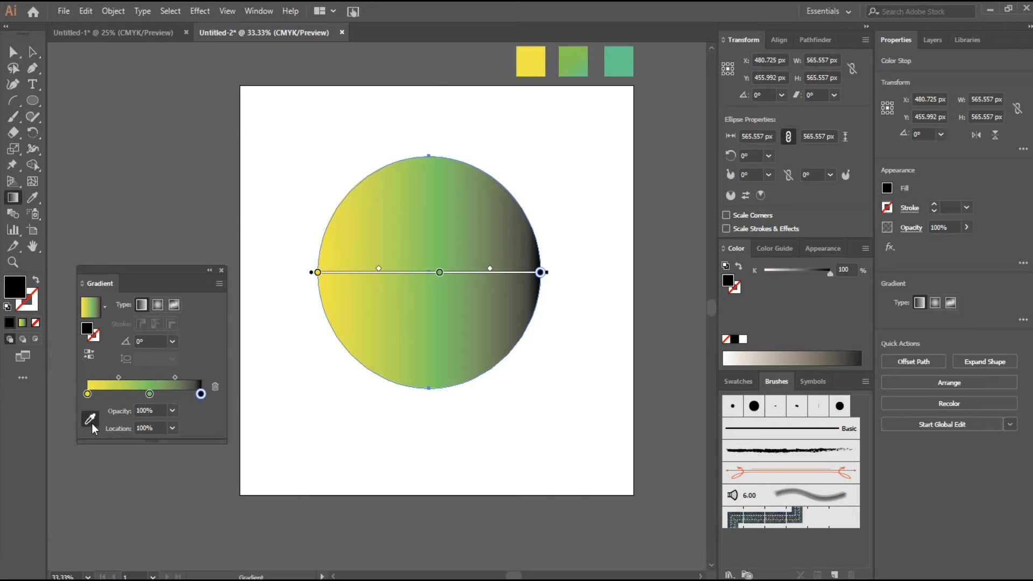
click(626, 73)
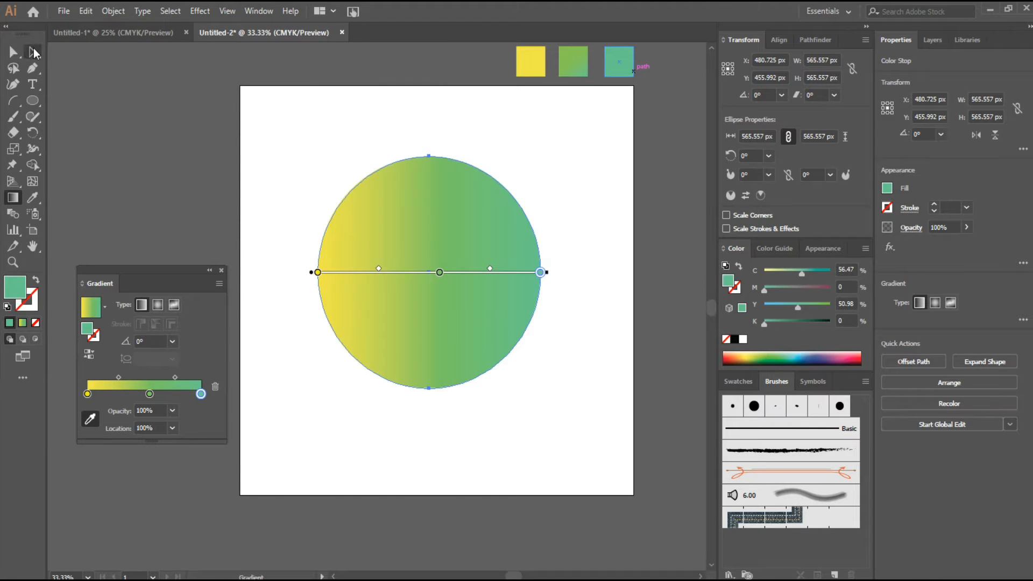
- Redirect the circle's gradient diagonally from its upper left to its lower right at about -51.7°, and close the gradient settings
click(13, 52)
click(13, 197)
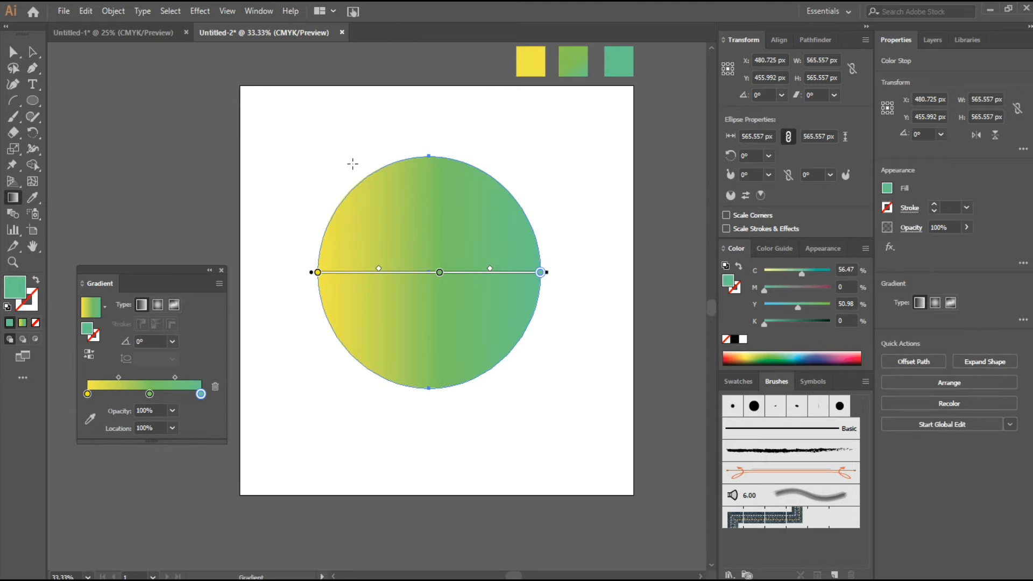
mouse_move(354, 157)
mouse_down()
mouse_move(456, 362)
mouse_move(496, 385)
mouse_move(528, 383)
mouse_move(511, 364)
mouse_up()
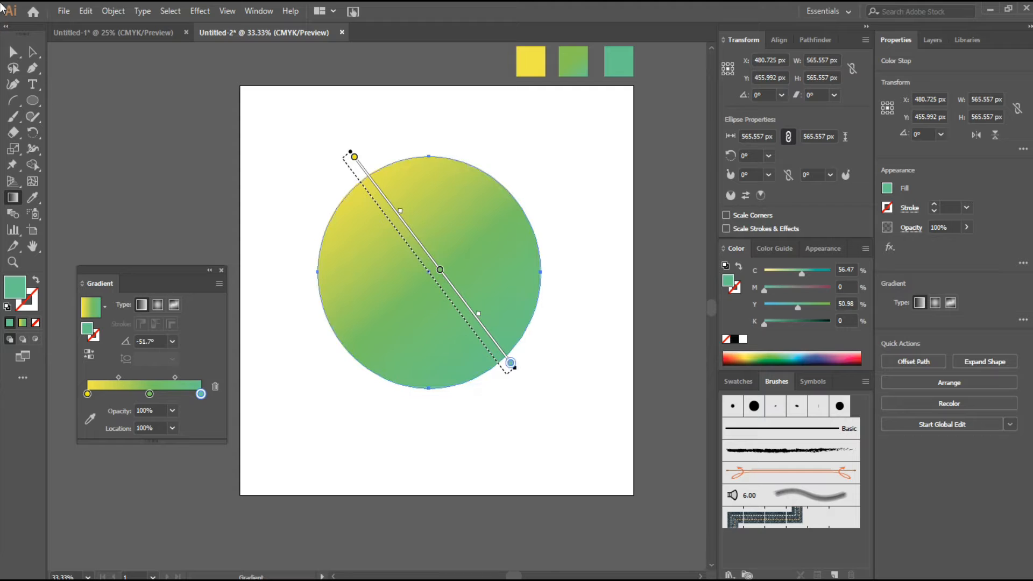
click(32, 52)
click(289, 161)
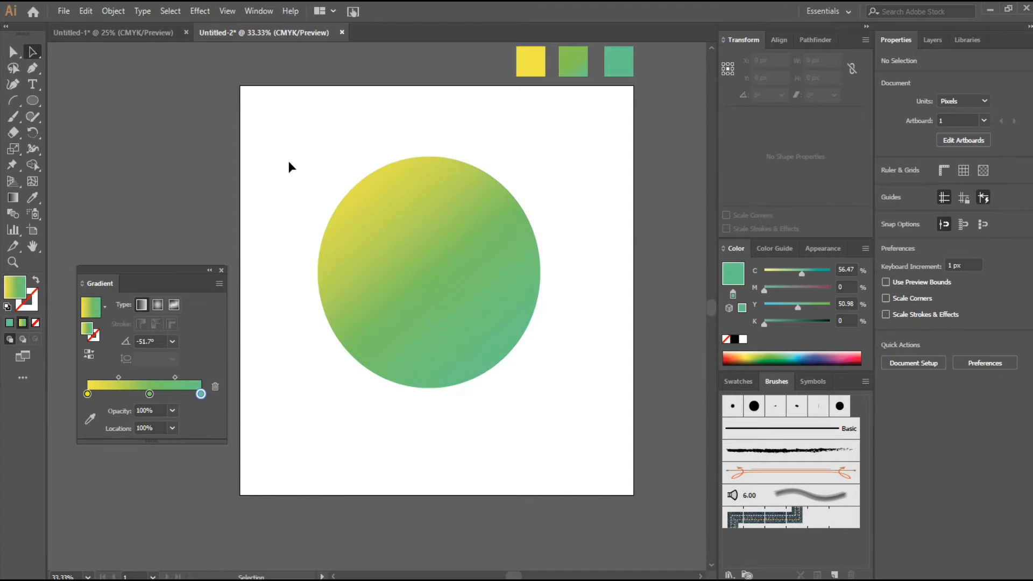
click(221, 270)
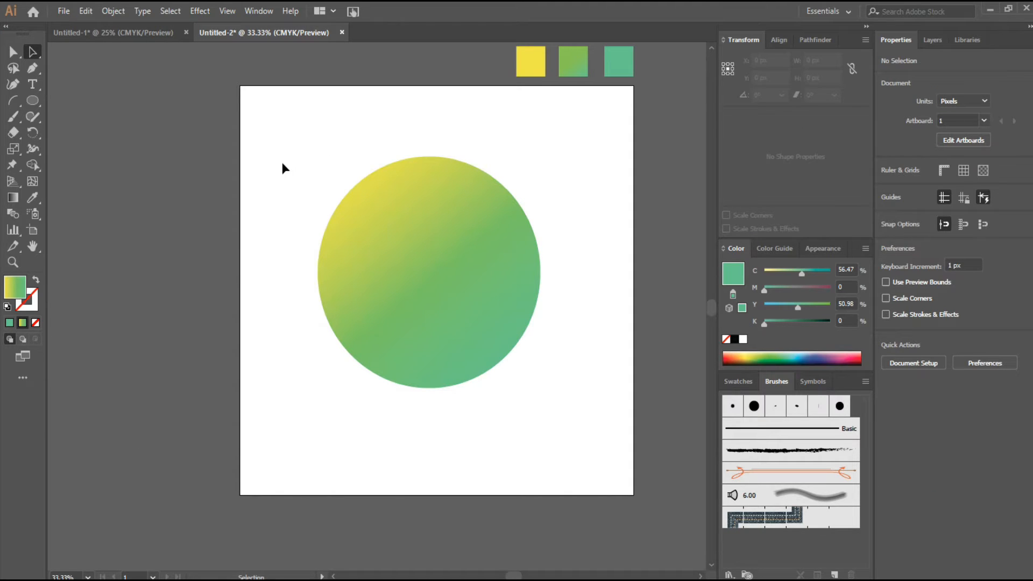
- Add the text SRK over the upper part of the circle and enlarge it to about 282 pt
click(33, 84)
click(302, 120)
key(Escape)
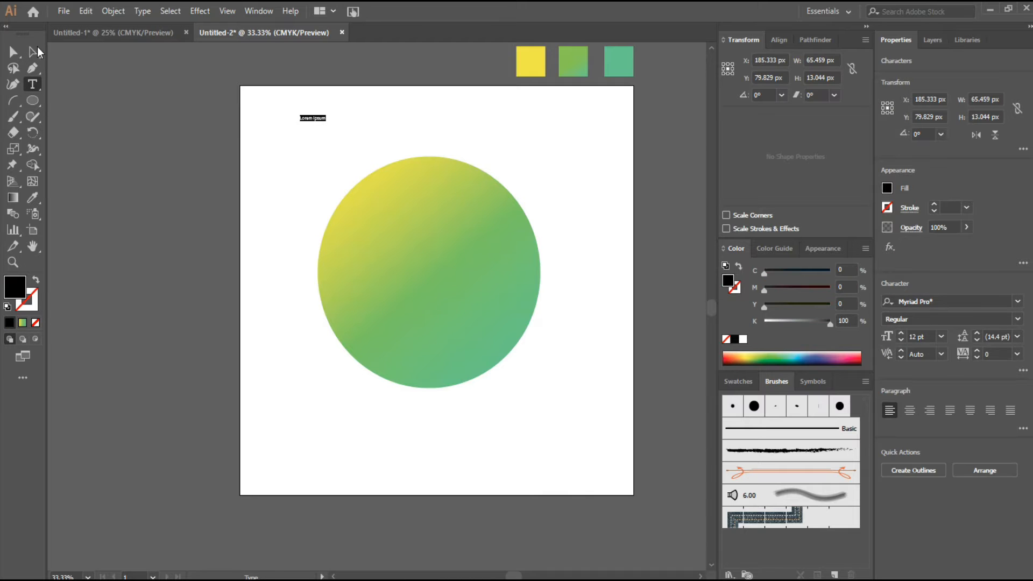
drag(327, 124, 615, 323)
double_click(508, 180)
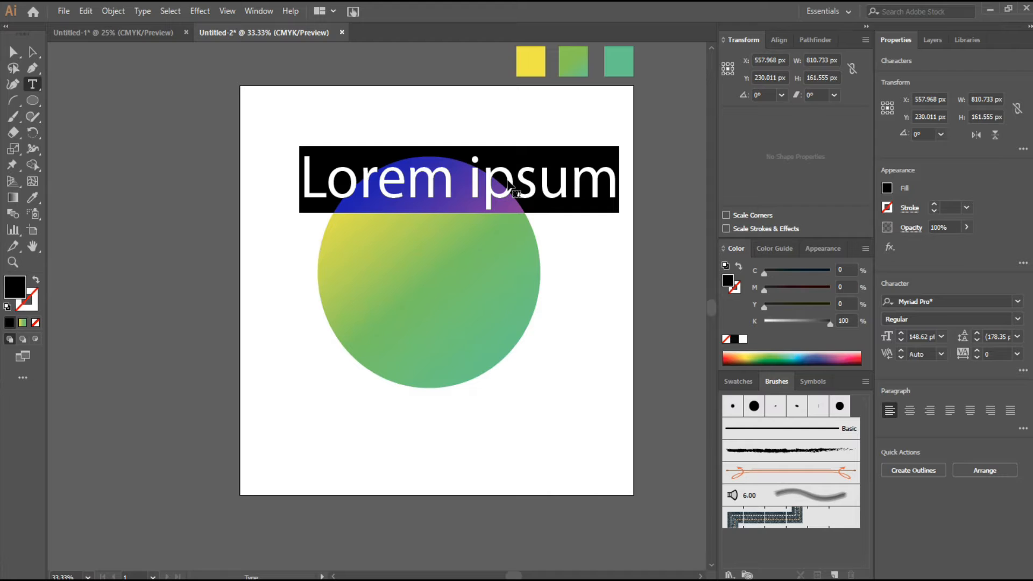
text(SRK)
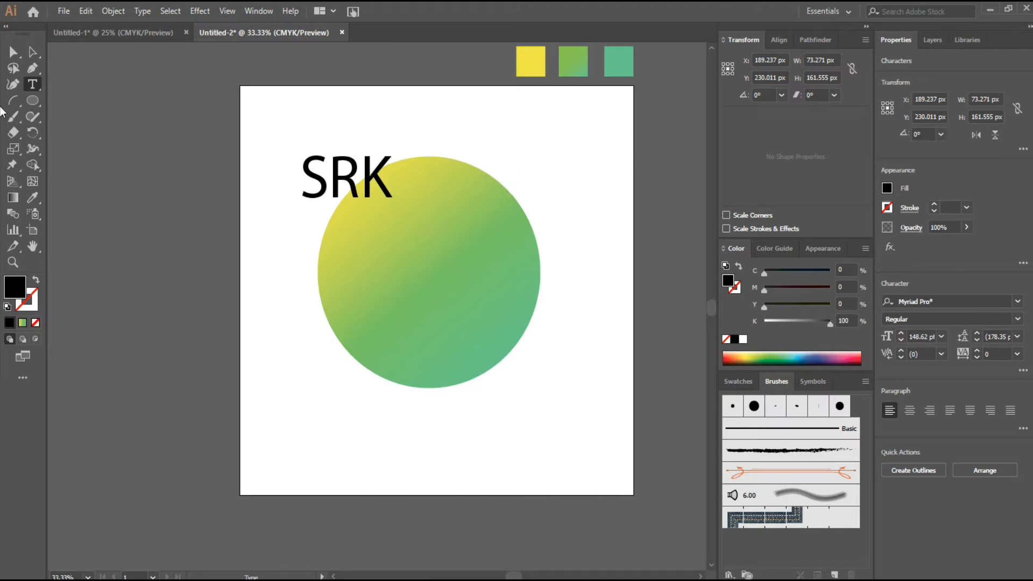
click(32, 52)
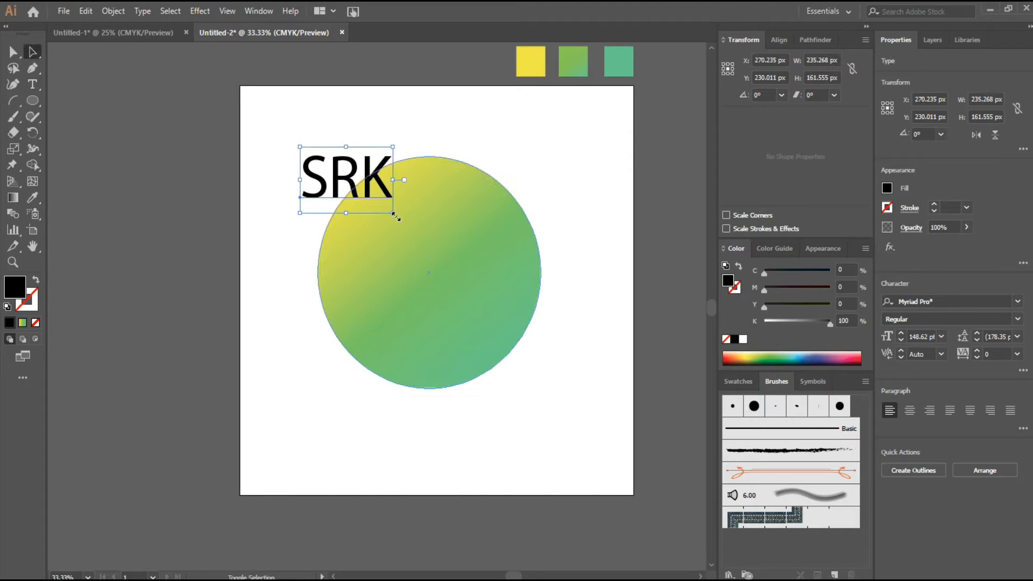
drag(395, 216, 476, 272)
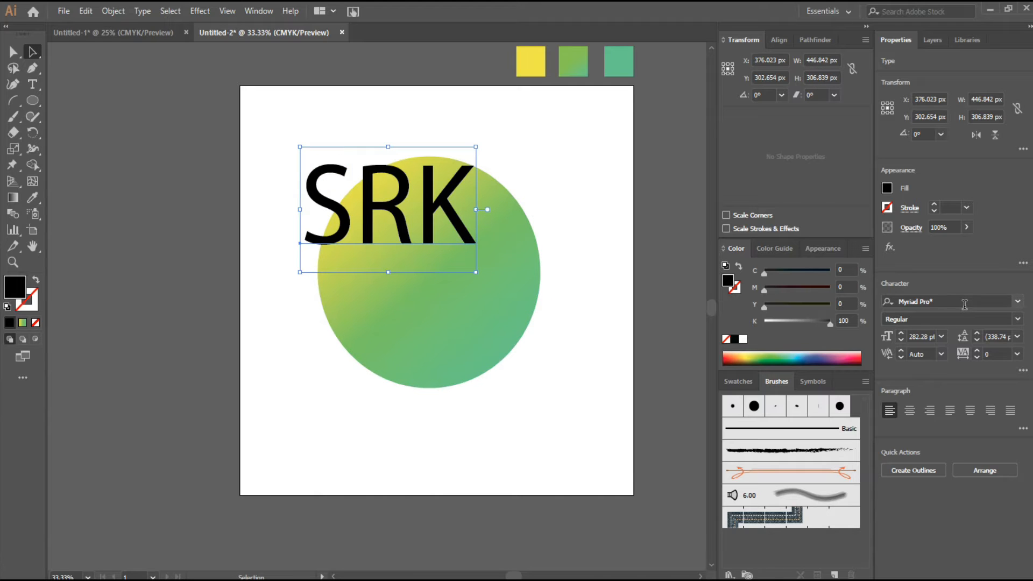
- Set the font of the SRK text to Vudotronic
click(964, 304)
text(vodu)
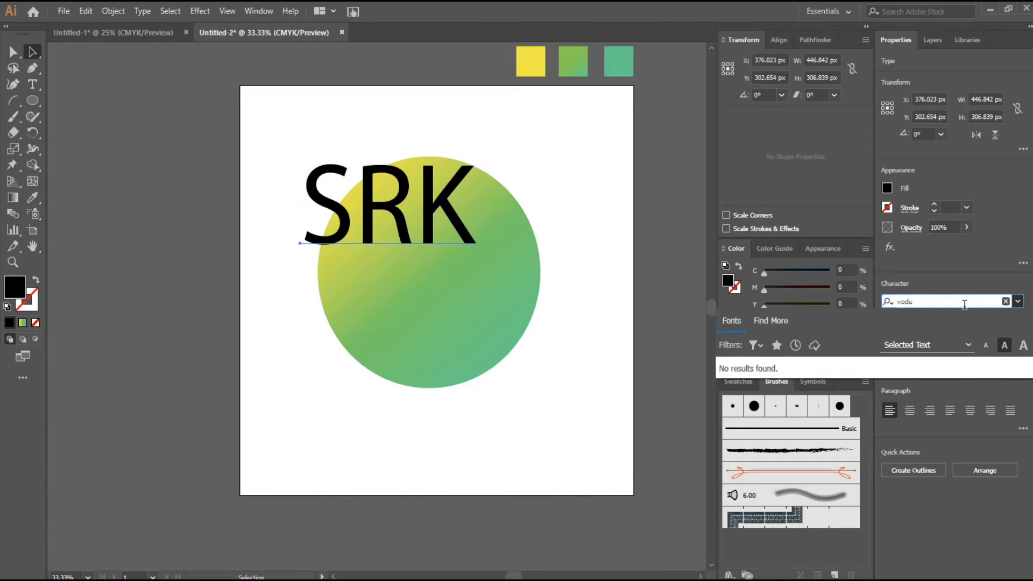
key(BackSpace)
text(ud)
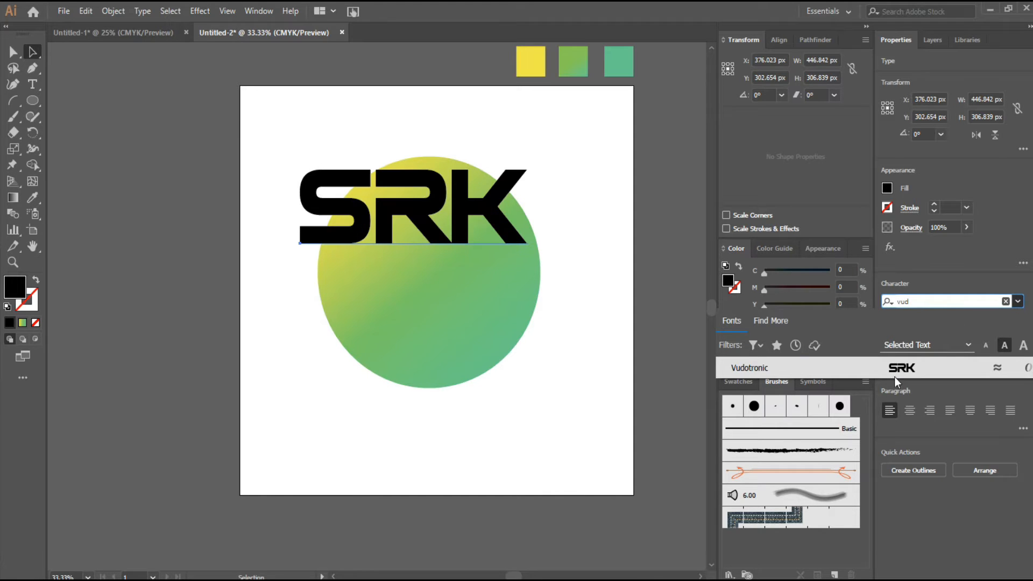
click(902, 375)
click(571, 226)
- Move the SRK text down to the middle of the circle and scale it to about 541 px wide
drag(474, 233, 480, 267)
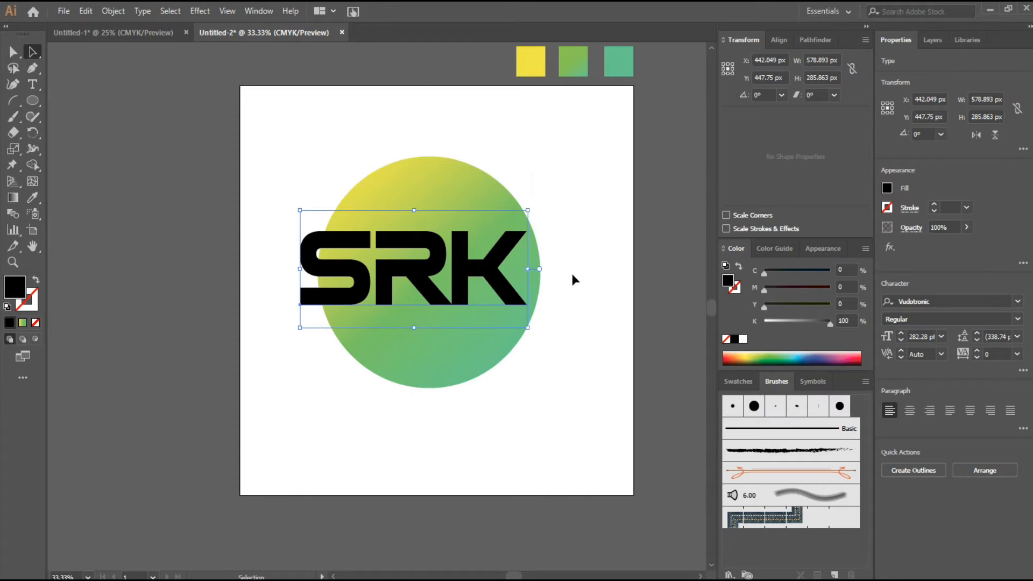
key(Left)
key(Left)
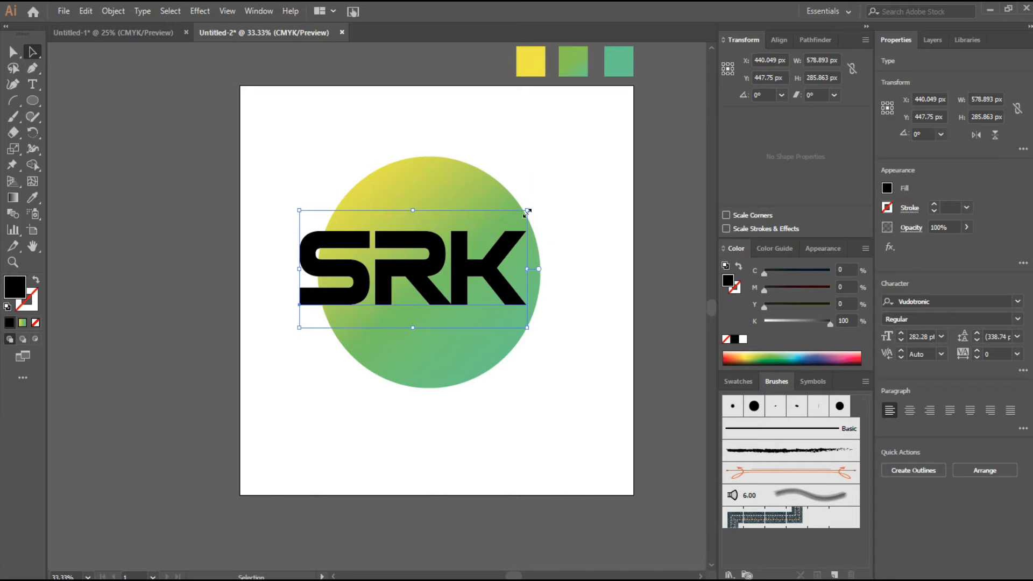
drag(527, 211, 526, 215)
click(579, 218)
click(450, 285)
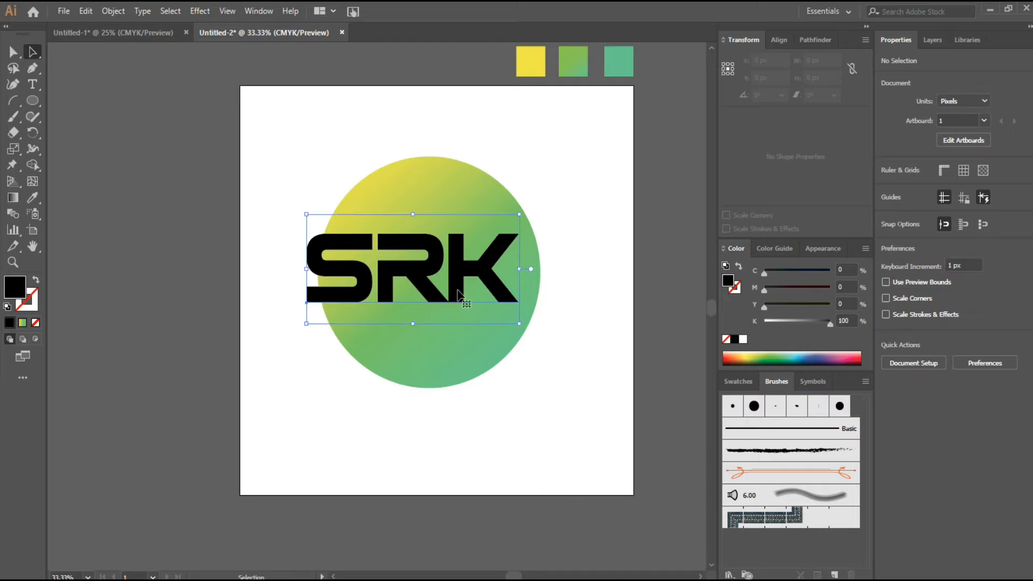
click(580, 288)
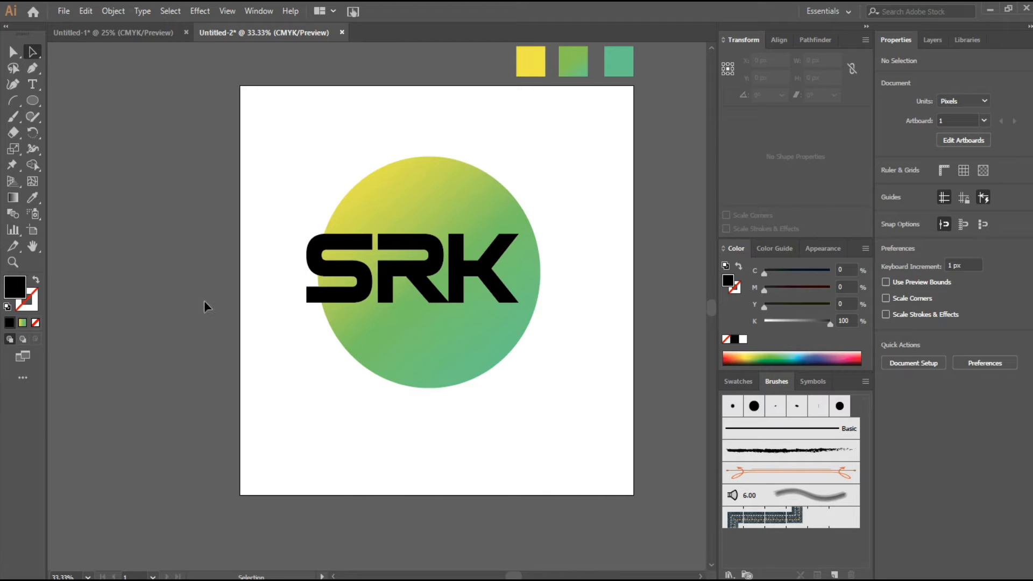
- Change the SRK text's fill to dark grey #282325
click(414, 285)
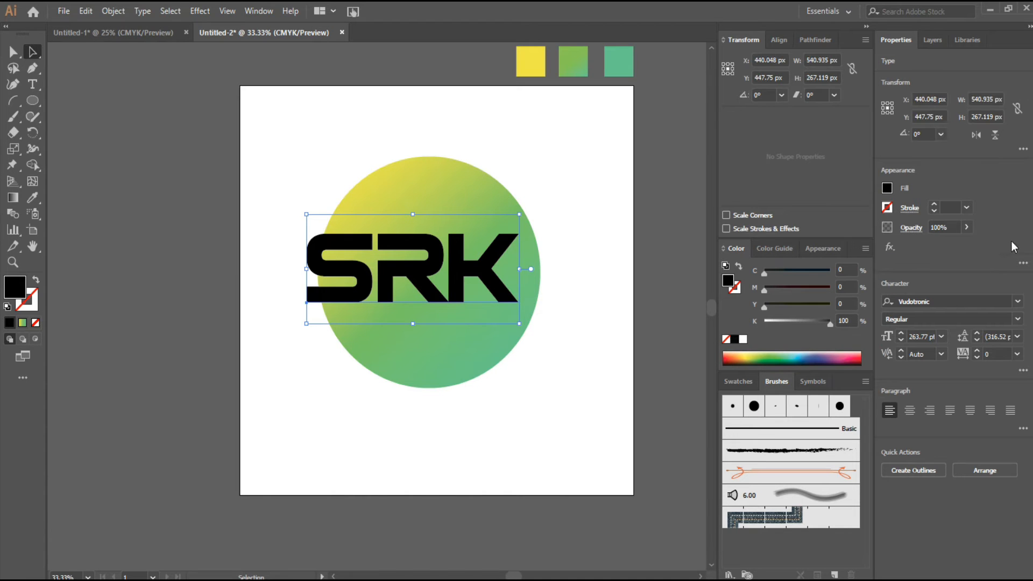
double_click(22, 286)
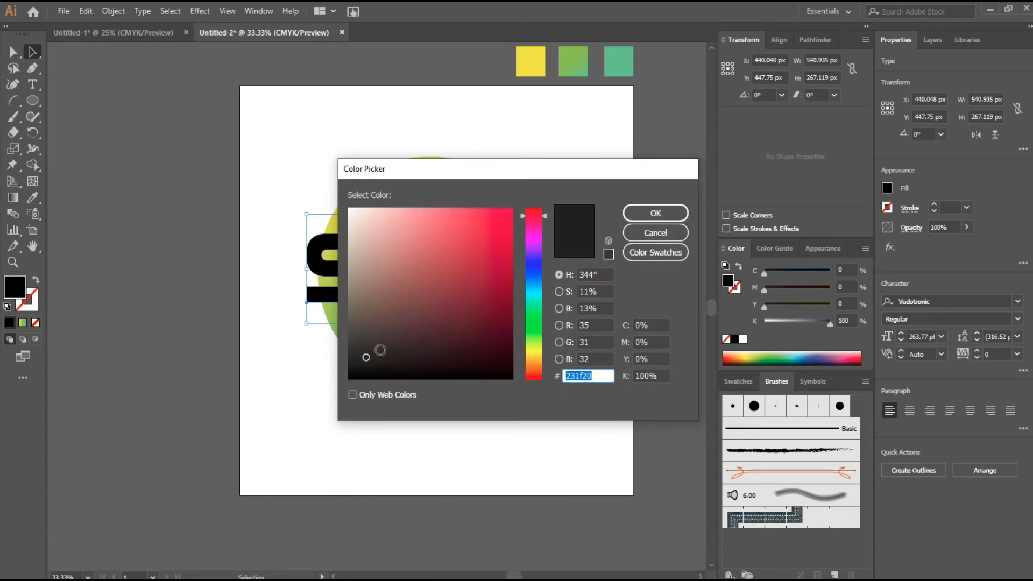
drag(366, 355, 367, 352)
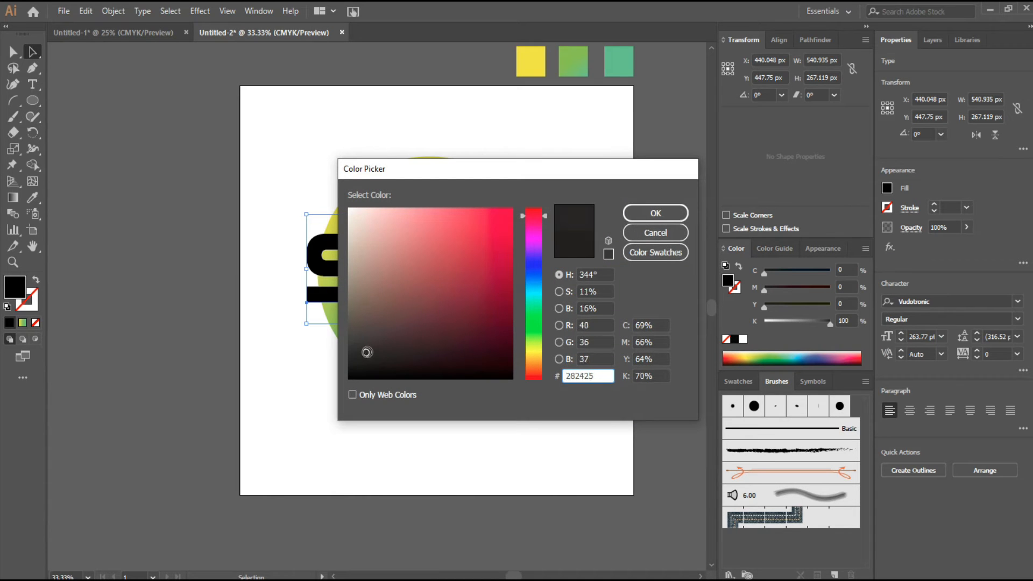
click(626, 213)
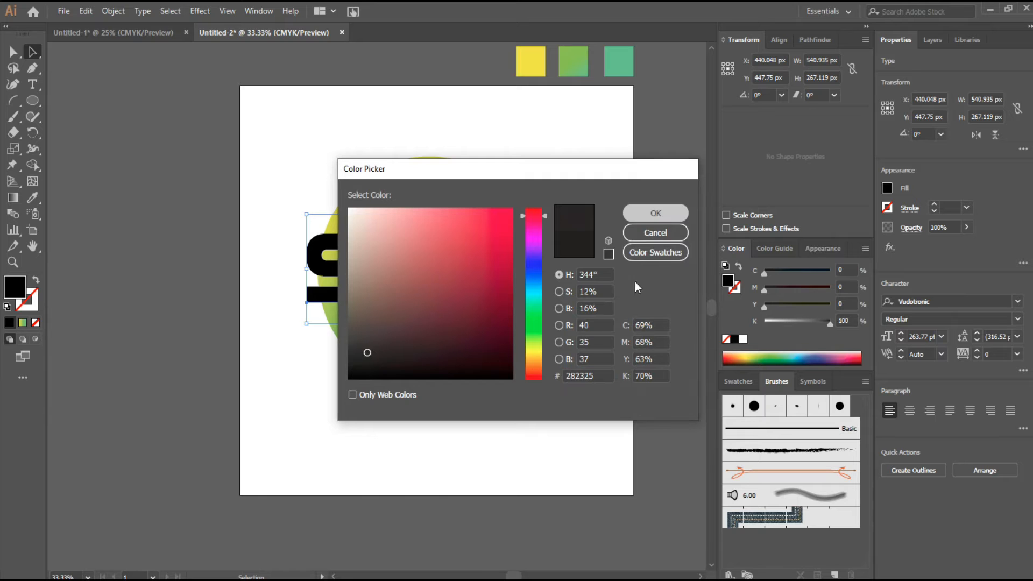
click(634, 287)
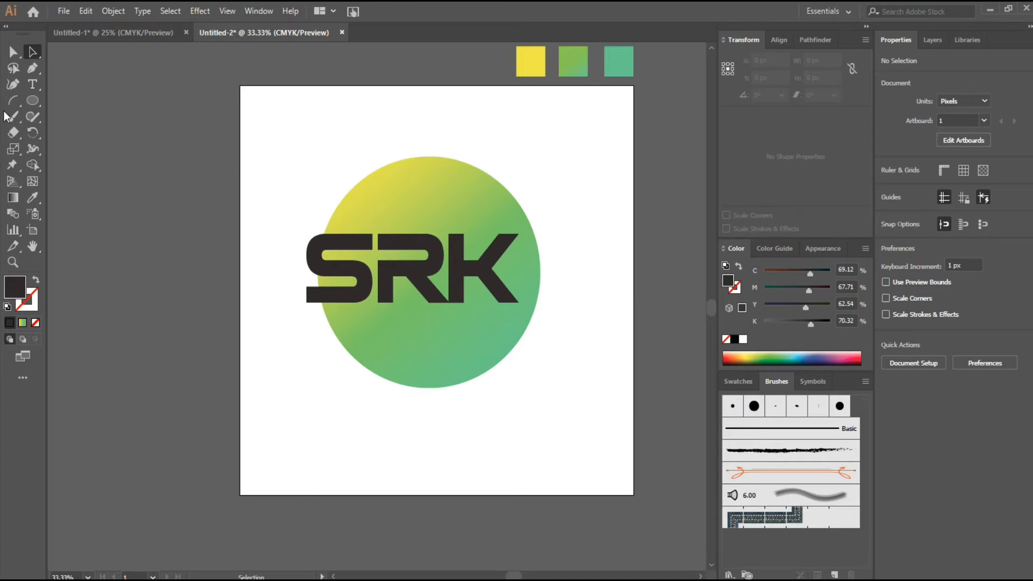
- Draw a rectangle about 54 by 122 px above the circle's right side and rotate a copy 90° across it
drag(33, 105, 86, 102)
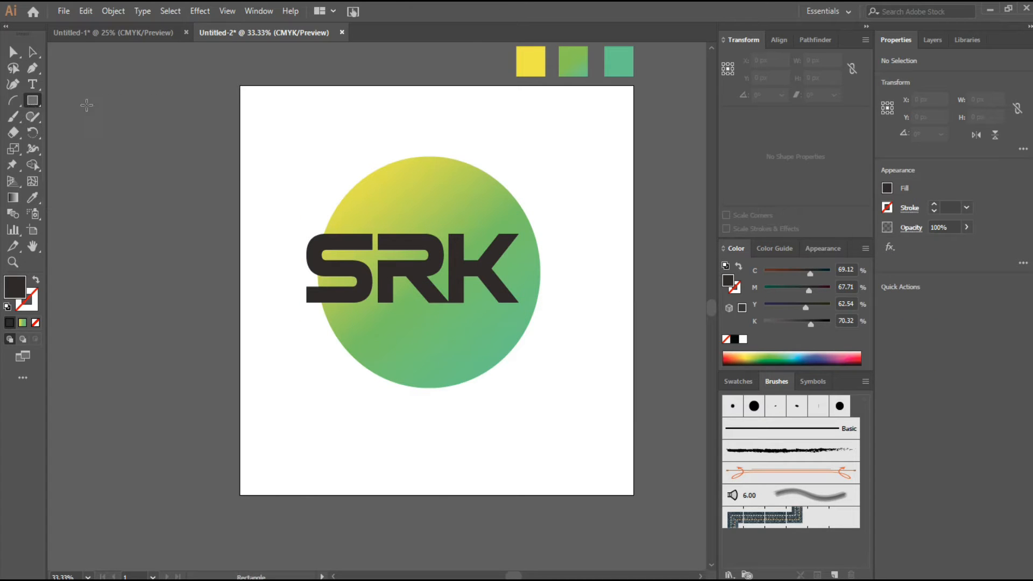
drag(567, 126, 589, 175)
key(a)
drag(534, 123, 608, 186)
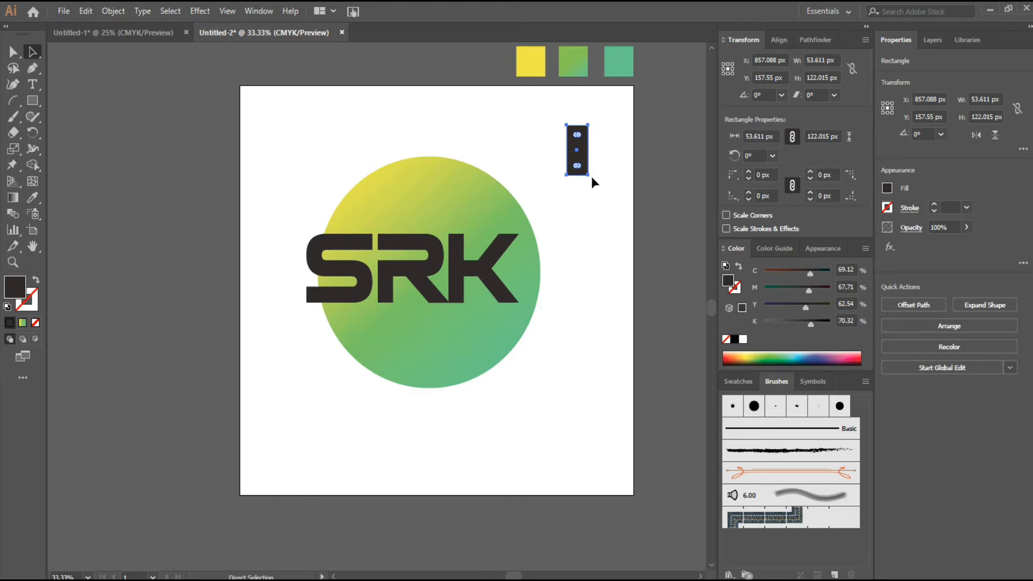
drag(591, 175, 622, 144)
- Unite the two crossed rectangles into one plus shape and fill it with the teal swatch's color
drag(553, 119, 617, 183)
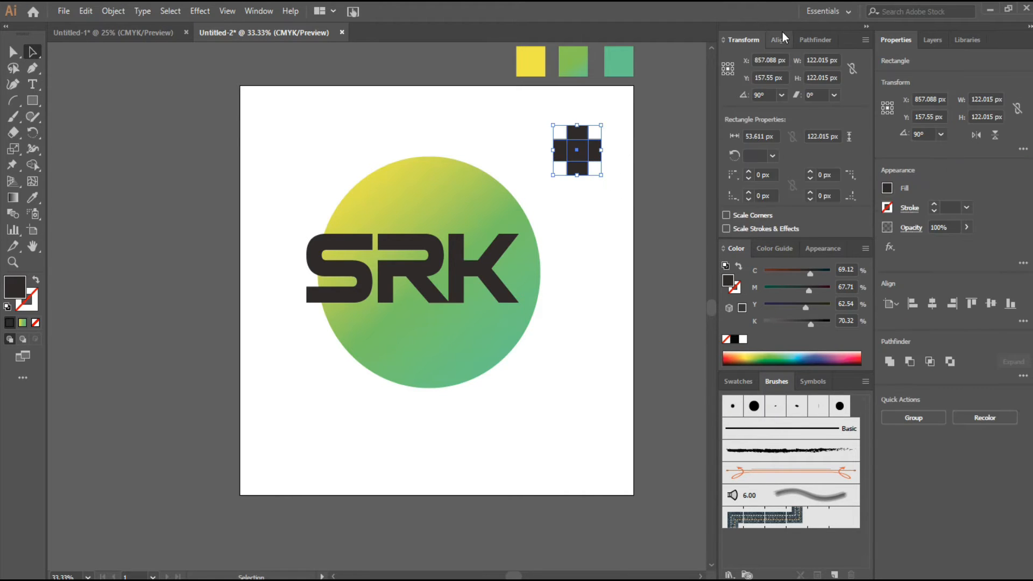
click(815, 40)
click(730, 75)
click(636, 170)
click(591, 154)
click(33, 198)
click(617, 61)
- Move the teal plus onto the circle's right edge, beside the letter K
click(13, 51)
click(140, 73)
drag(577, 157, 541, 277)
click(581, 286)
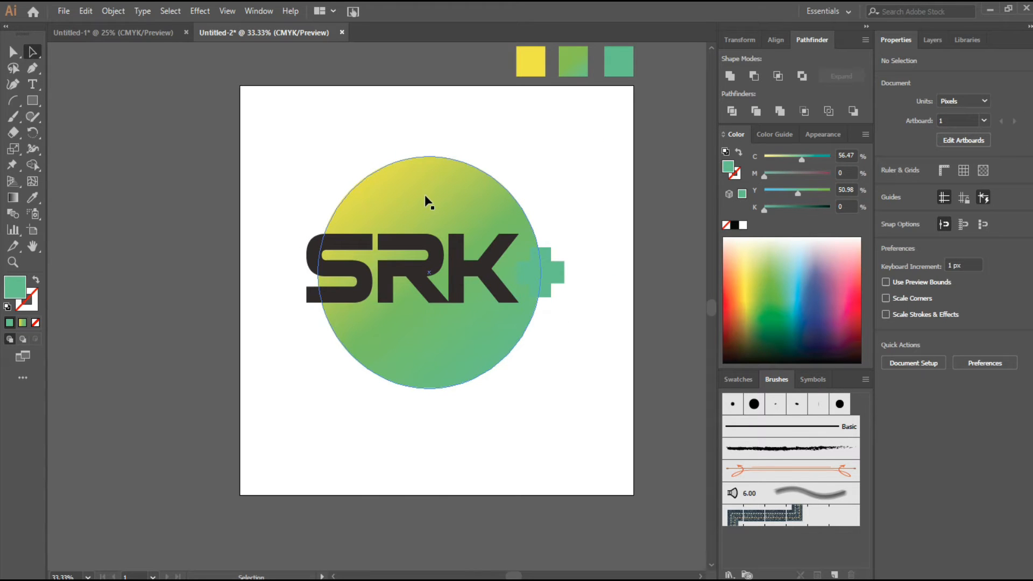
- Center the SRK text vertically on the artboard, and align the circle to the text's vertical center
click(402, 255)
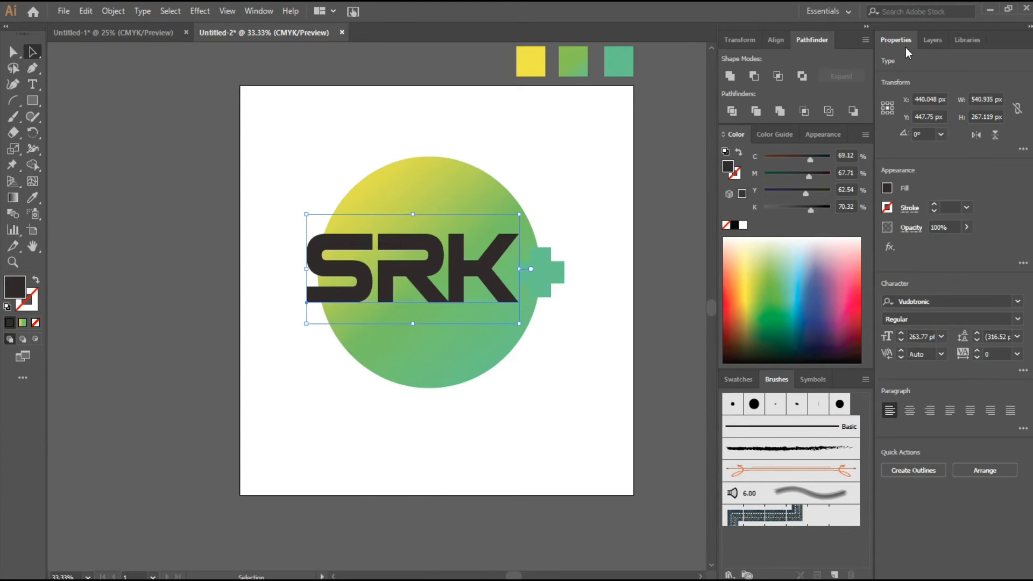
click(775, 40)
click(837, 76)
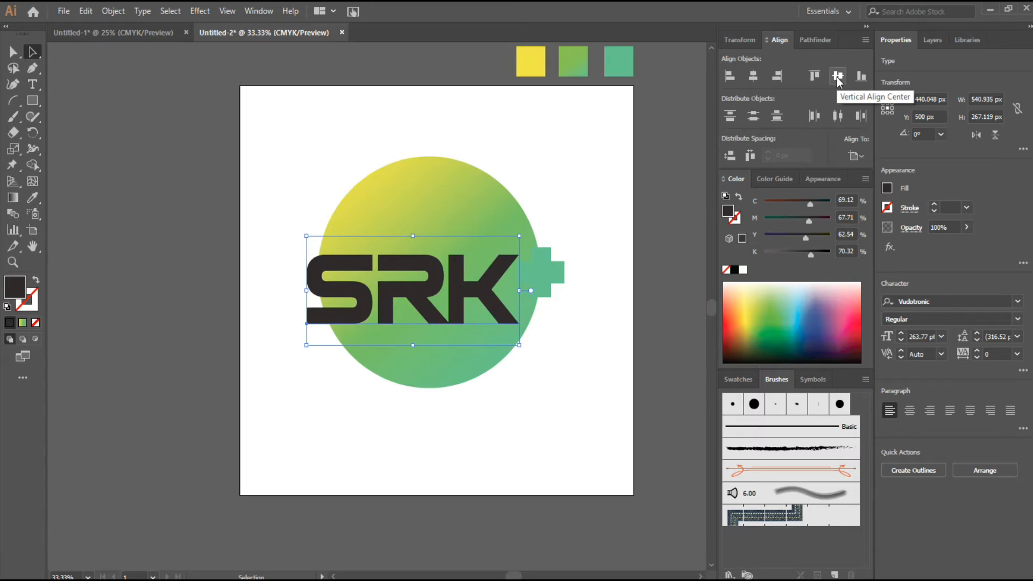
click(365, 153)
drag(322, 127, 395, 429)
click(840, 75)
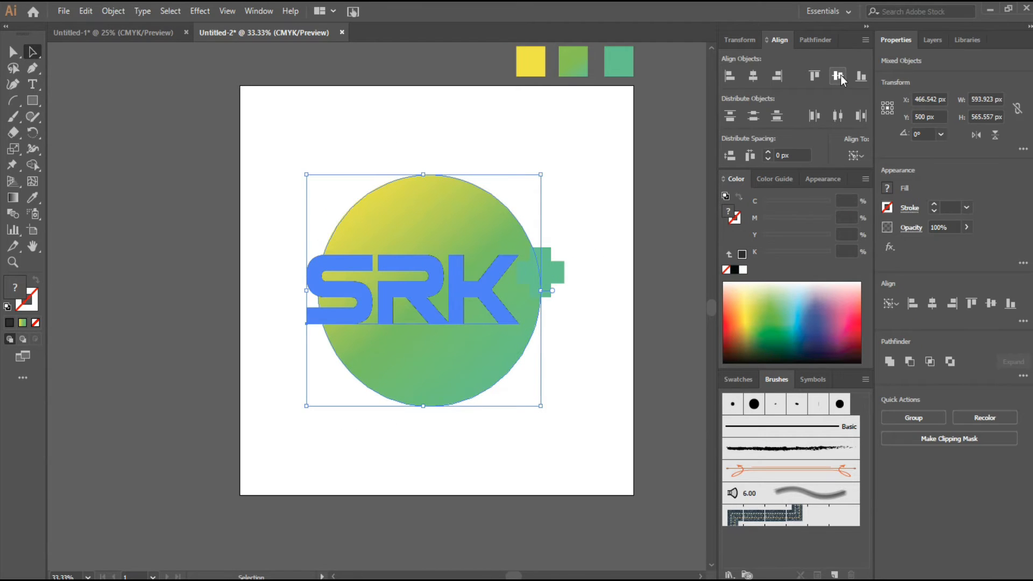
- Move the teal plus down to line up with the vertical center of the SRK text, at Y 500 px
click(620, 231)
drag(554, 281, 555, 298)
click(613, 279)
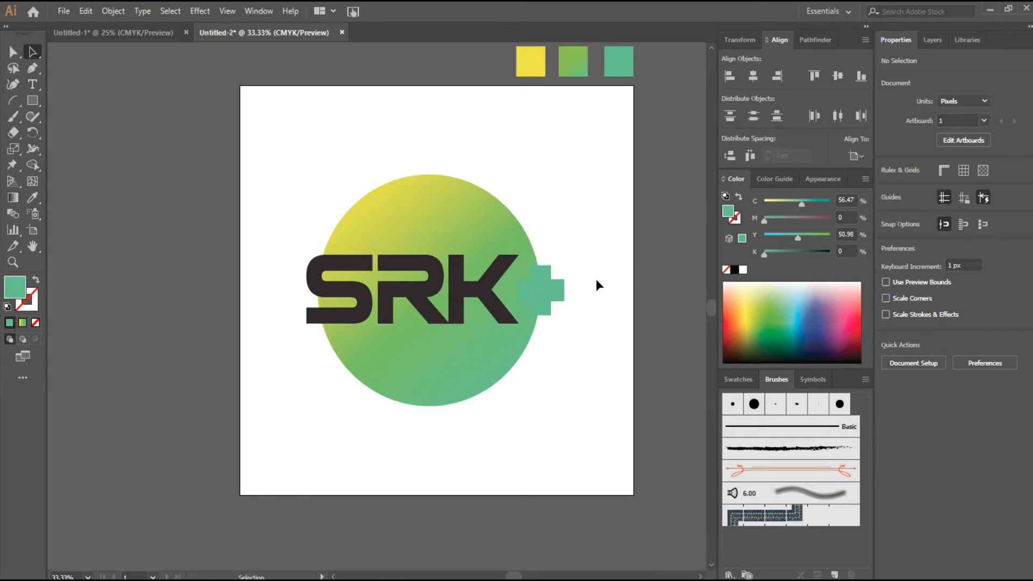
click(532, 283)
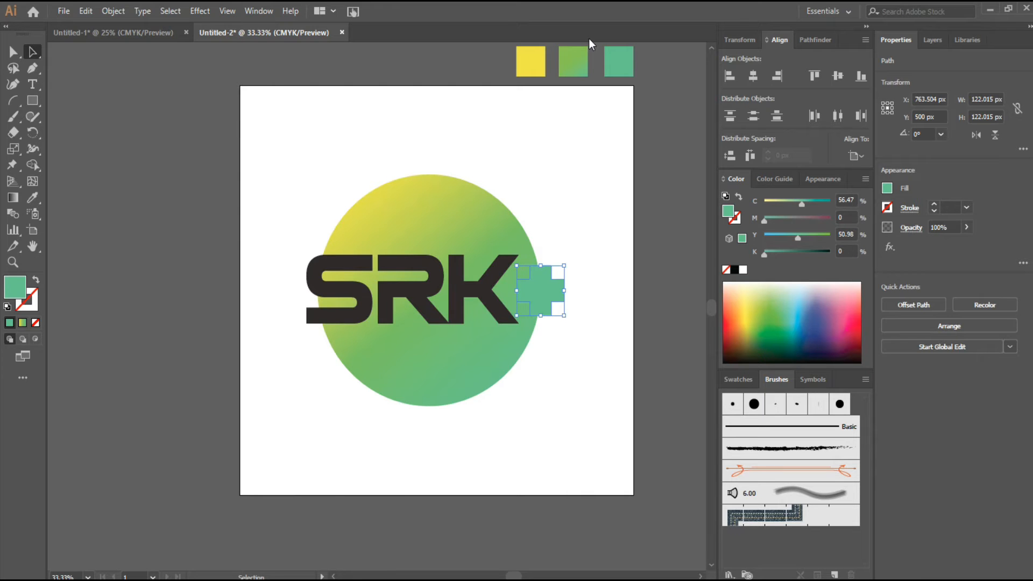
- Show the plus sign's appearance attributes and move its stroke beneath the fill in the stacking order
click(251, 12)
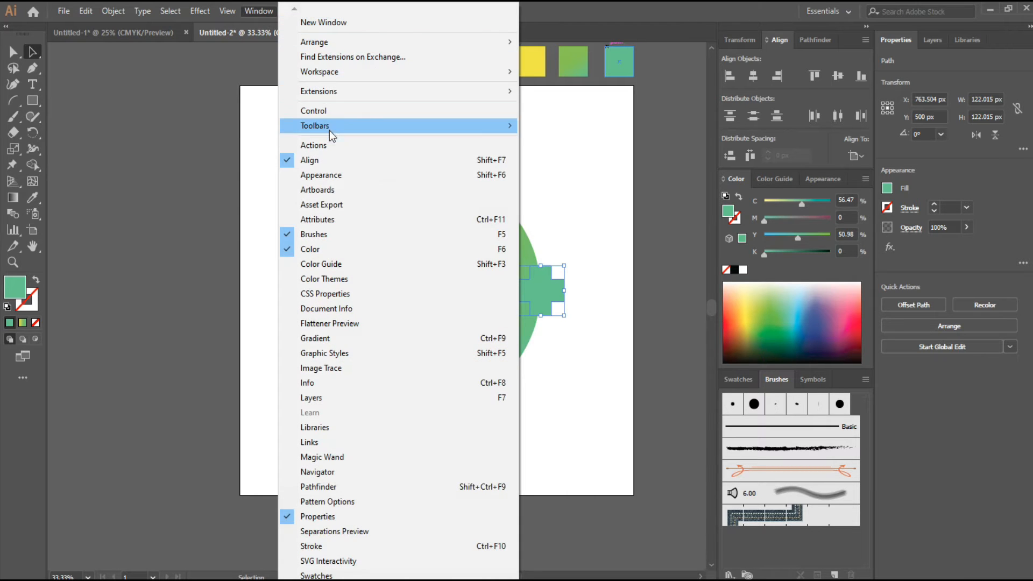
click(333, 174)
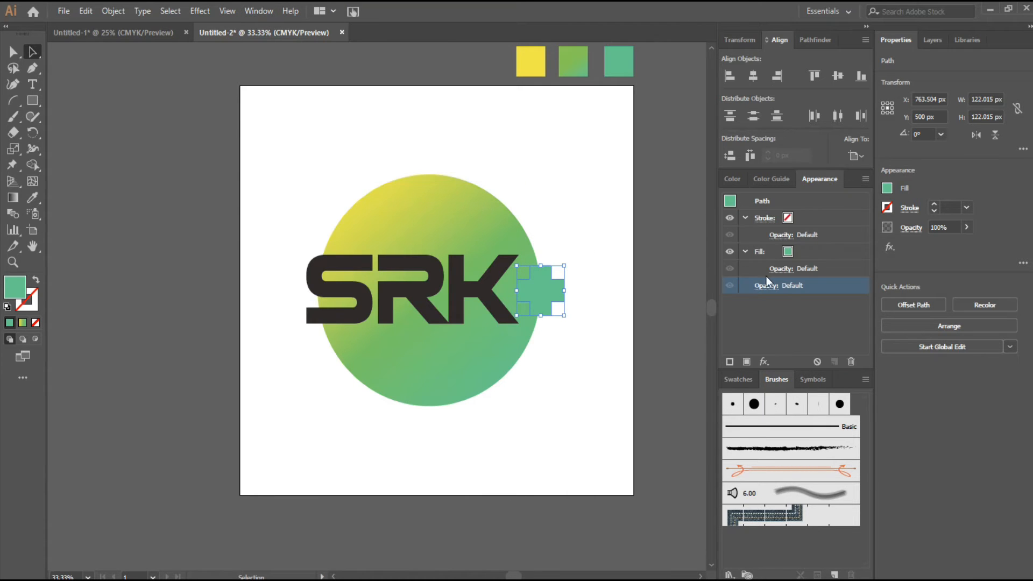
click(833, 216)
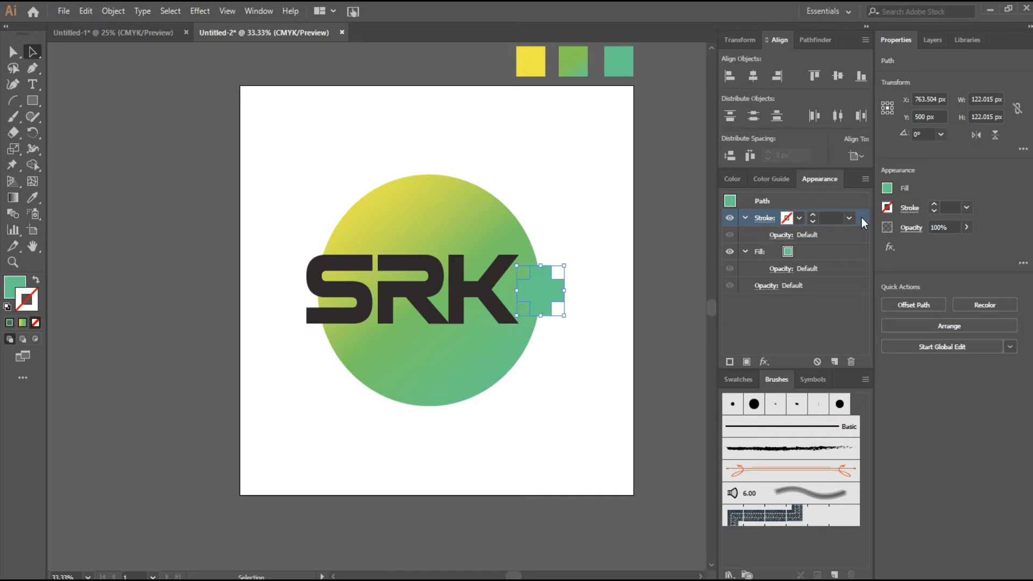
drag(862, 232, 860, 273)
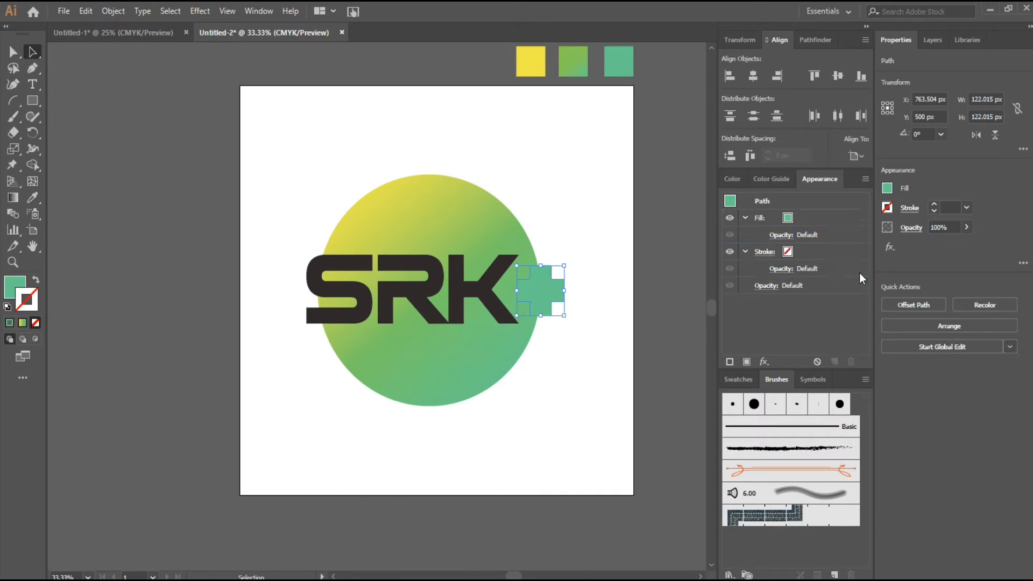
- Add a black 22 pt stroke around the teal plus sign
click(801, 251)
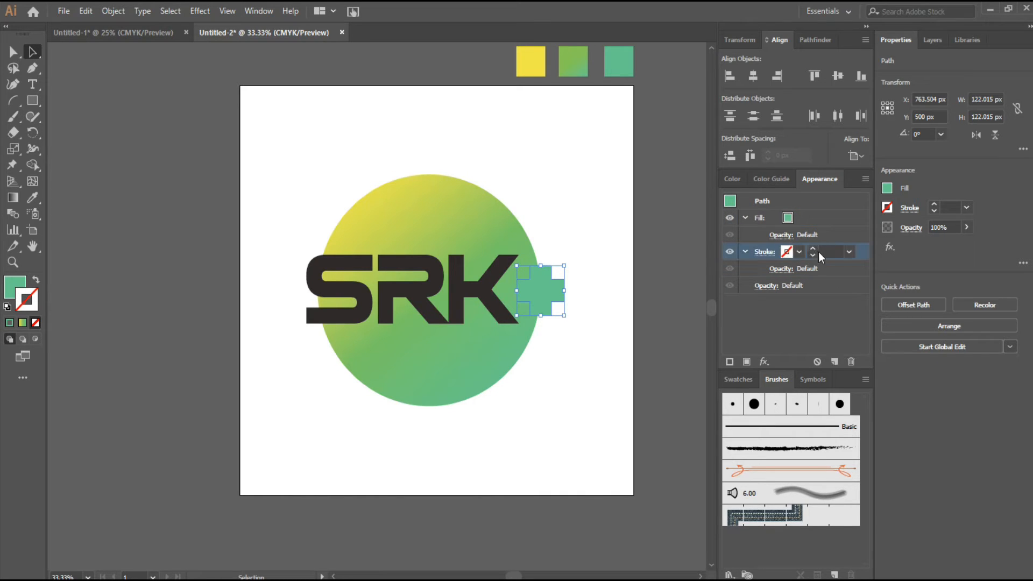
click(814, 250)
drag(814, 250, 815, 250)
click(814, 255)
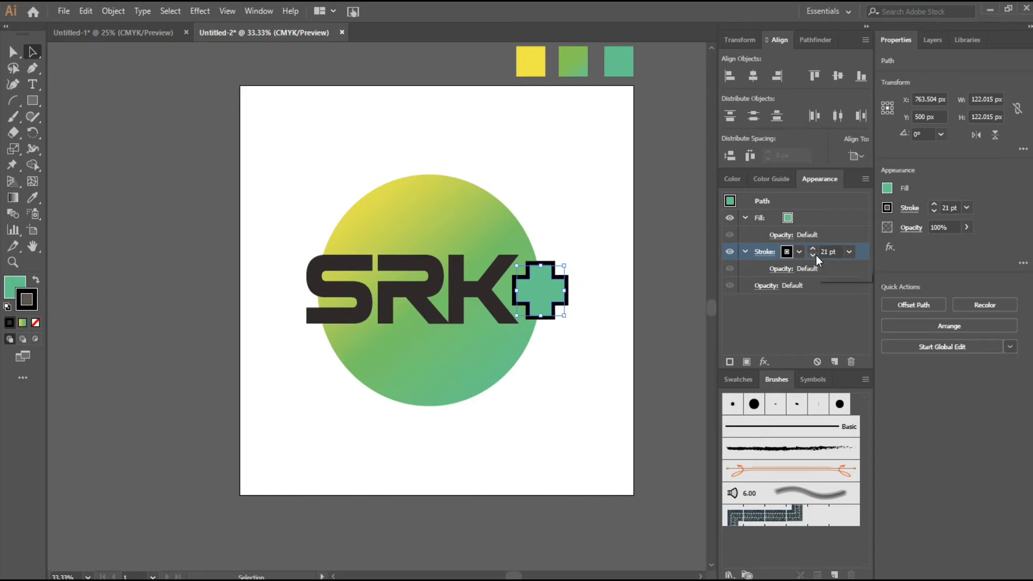
click(813, 255)
click(812, 249)
click(812, 249)
click(647, 259)
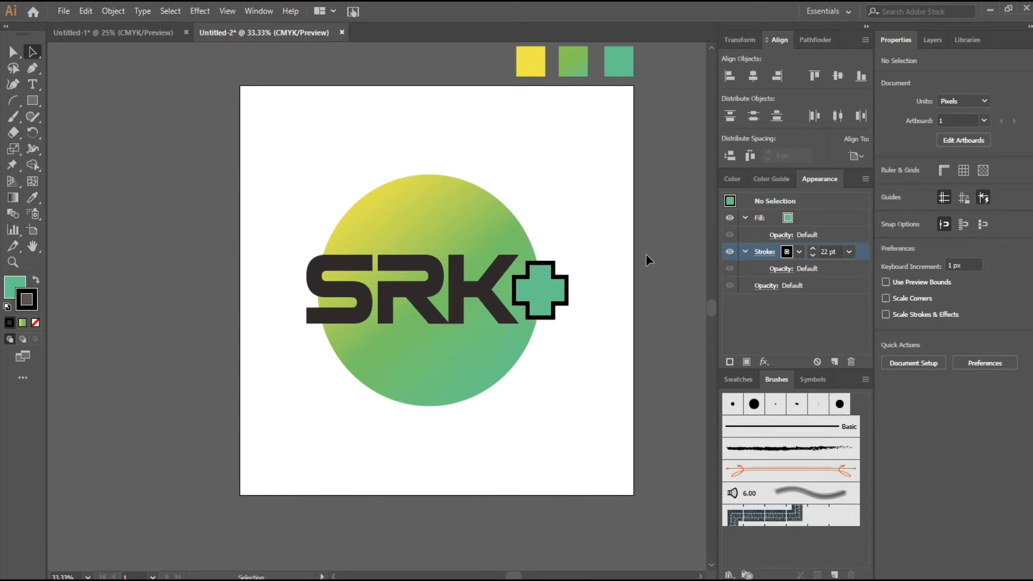
- Expand the stroked plus sign so its fill and black outline become separate shapes
drag(584, 259, 551, 338)
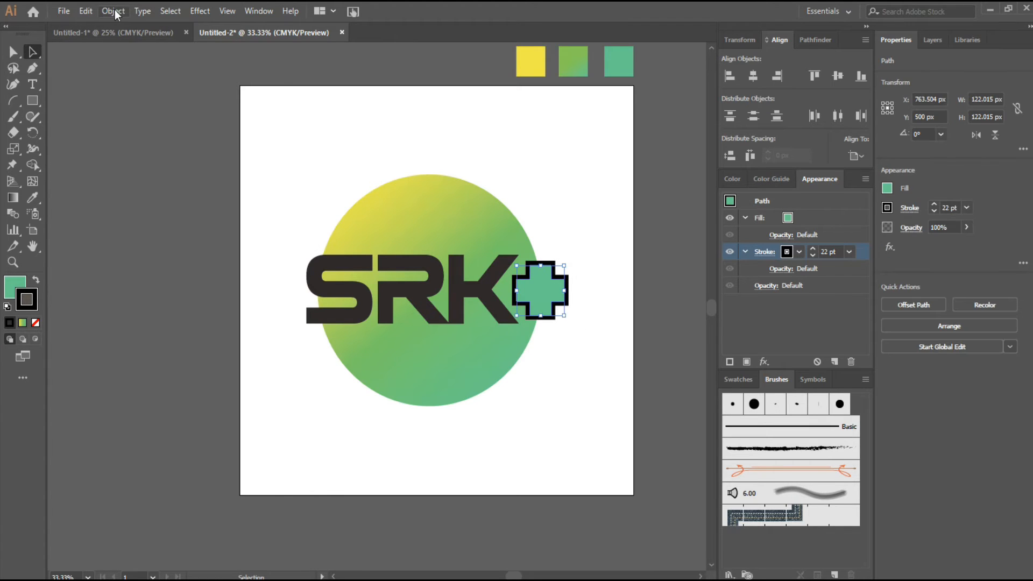
click(114, 11)
click(162, 169)
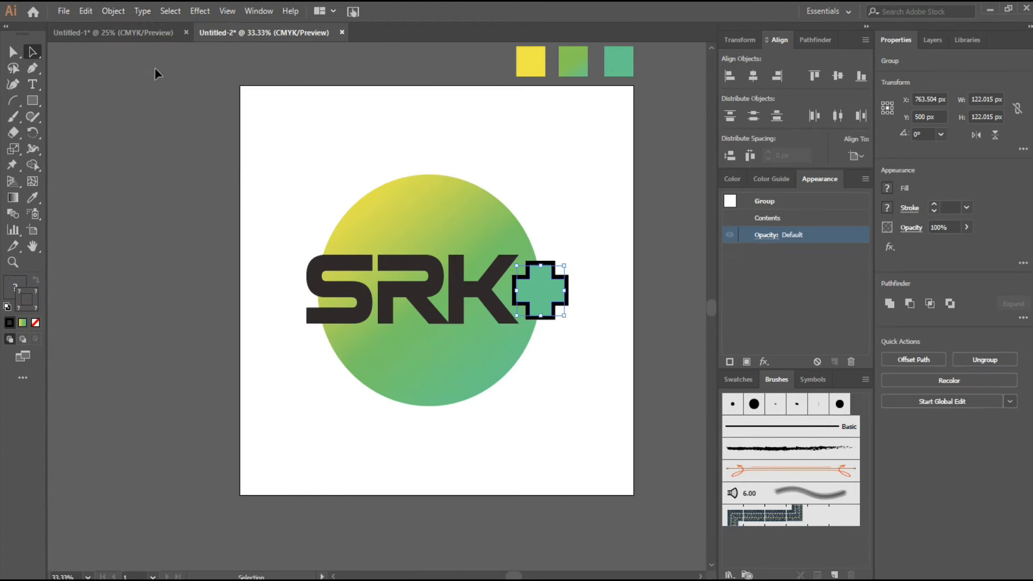
click(109, 12)
click(138, 157)
- Select the expanded plus together with the gradient circle and apply the Pathfinder Trim operation
click(487, 375)
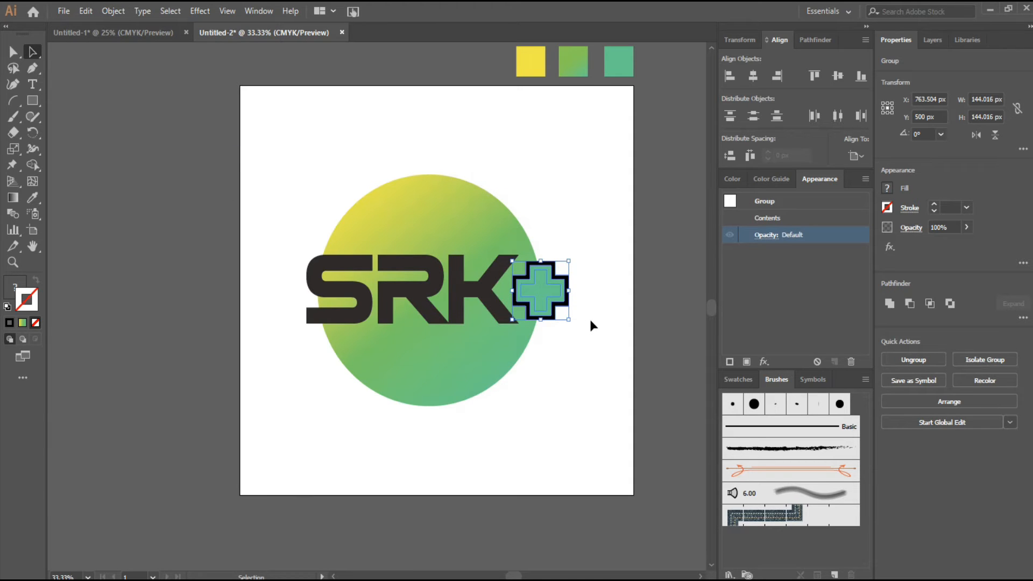
drag(573, 212, 527, 353)
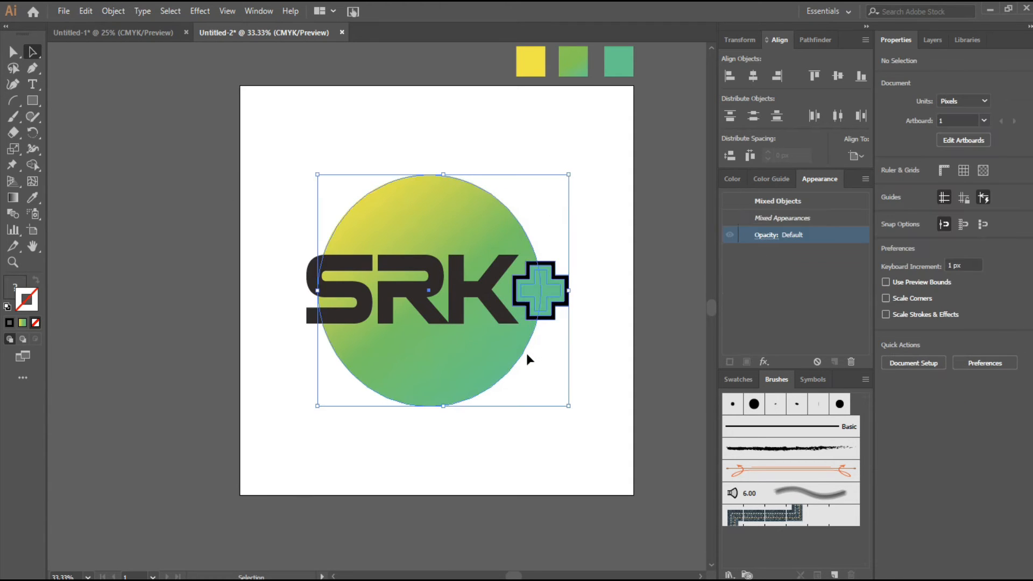
click(804, 44)
click(754, 111)
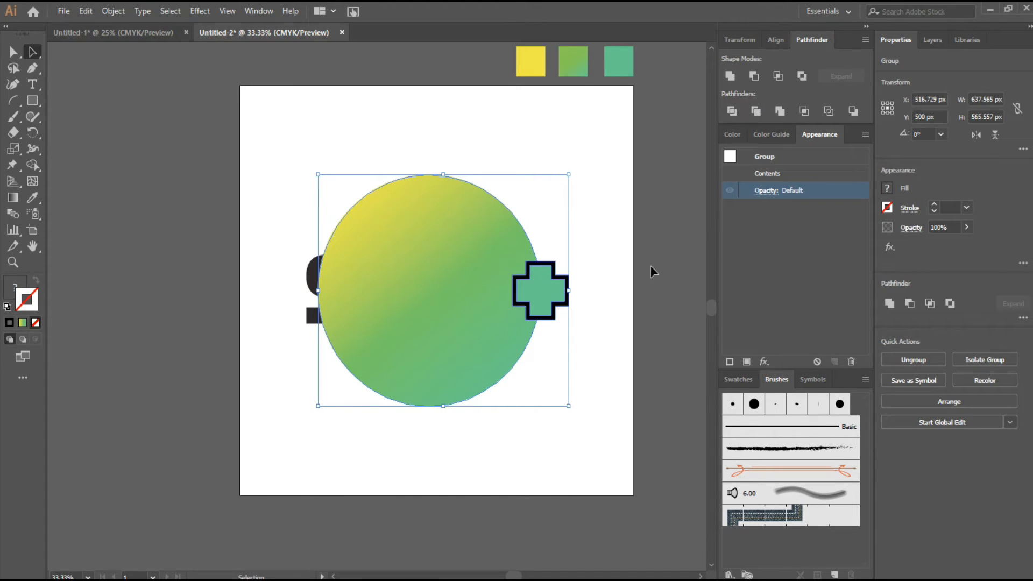
- Select the black outline around the plus with the Magic Wand and delete it, leaving a gap in the circle
drag(37, 53, 83, 51)
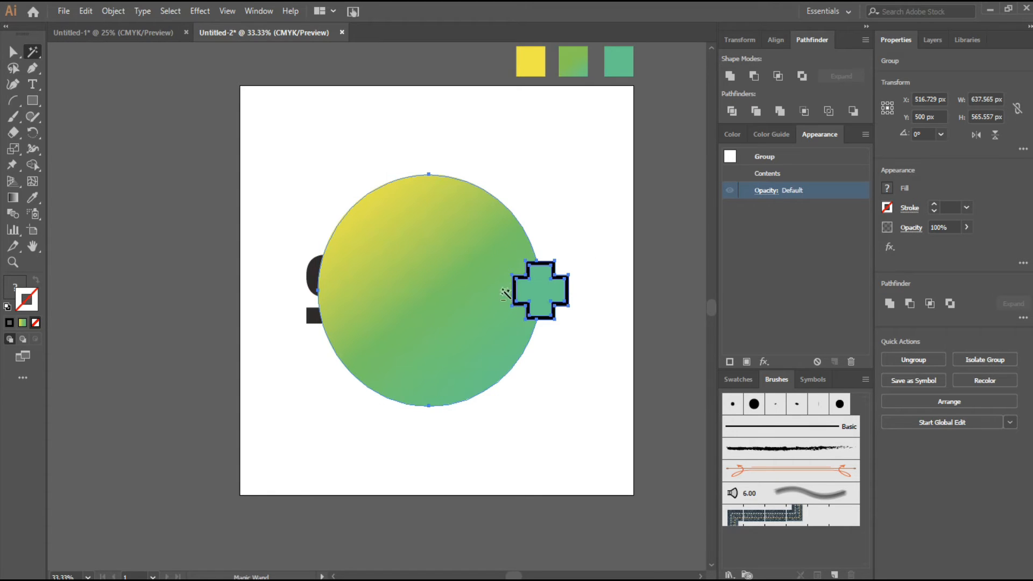
scroll(512, 291, up, 6)
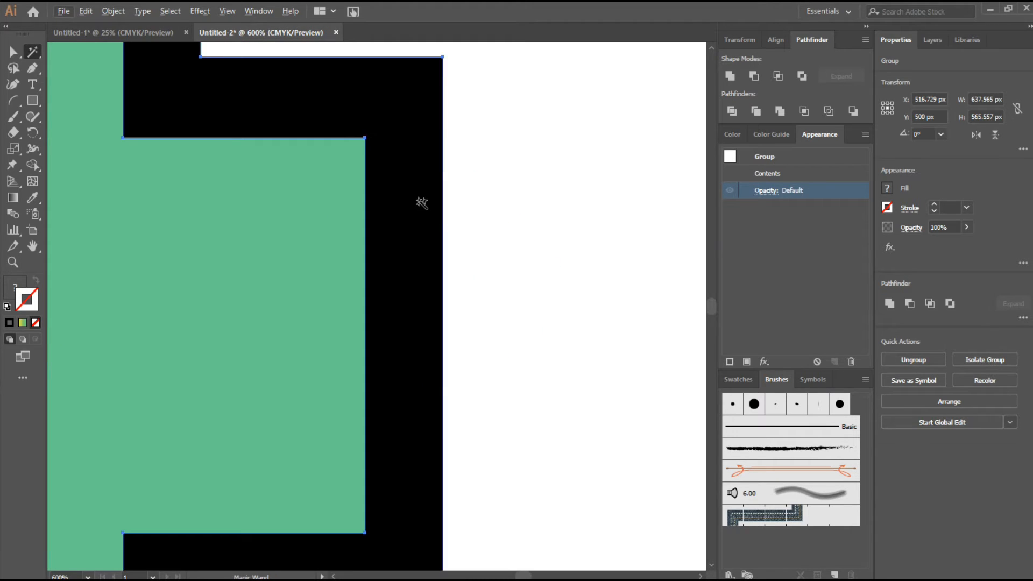
click(420, 200)
key(Delete)
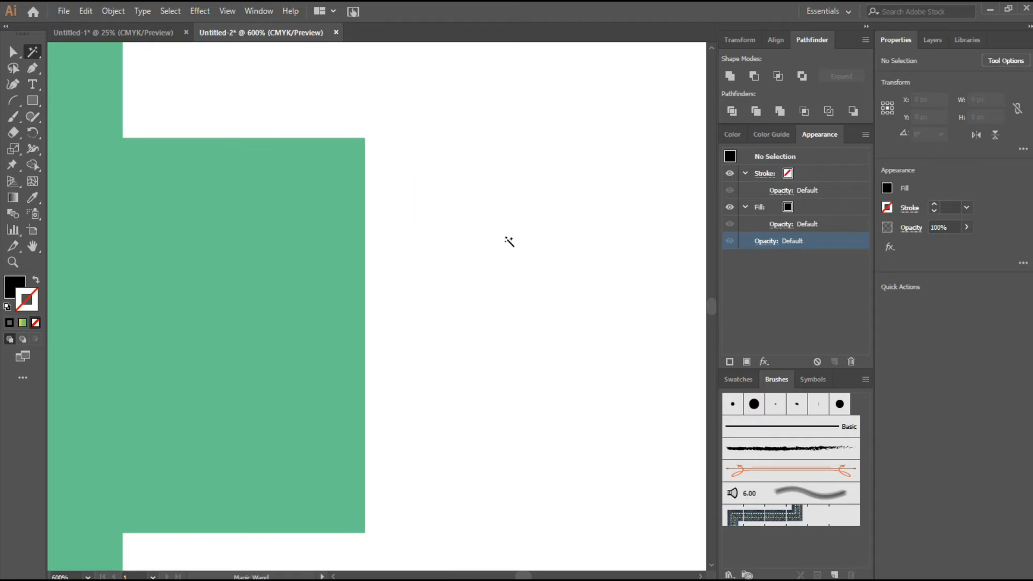
scroll(507, 222, down, 5)
scroll(508, 222, down, 3)
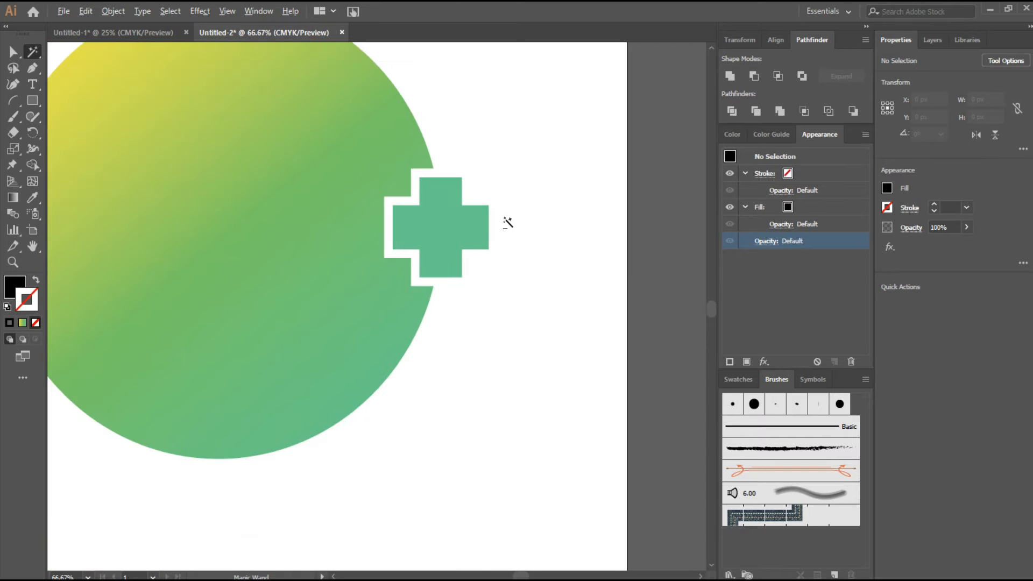
- Bring the SRK text to the front of the gradient circle
key(v)
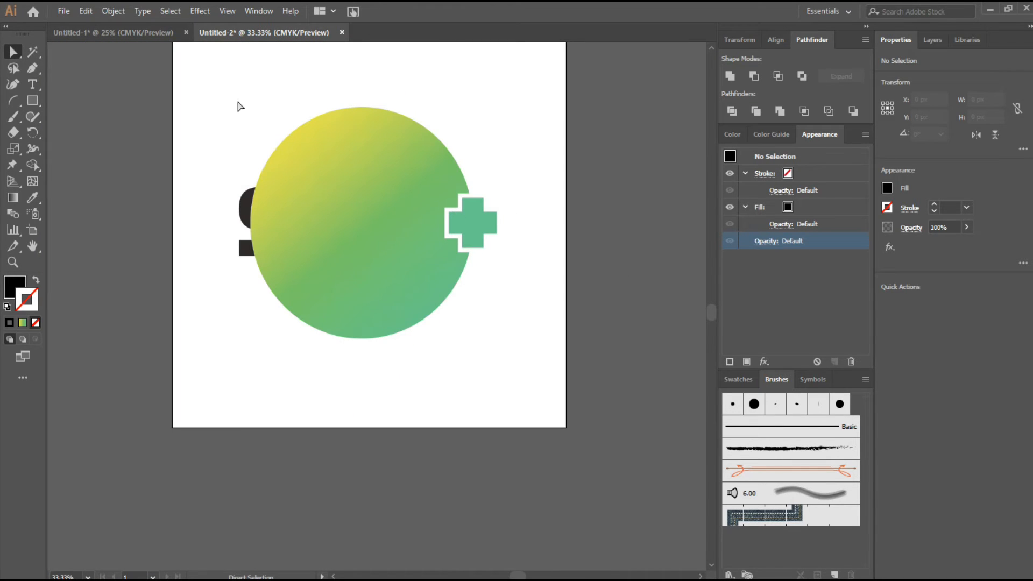
click(243, 213)
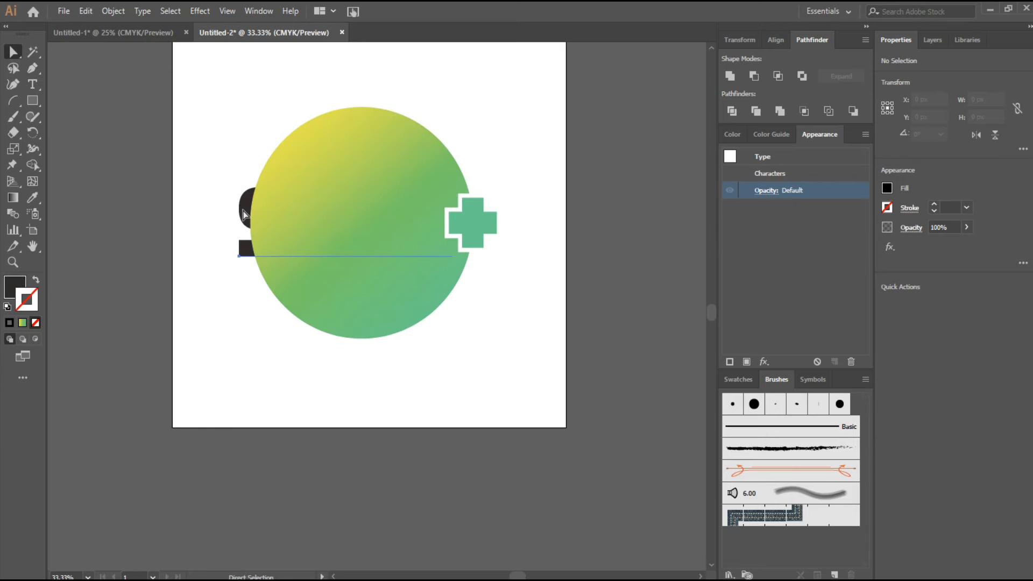
right_click(244, 211)
mouse_move(385, 401)
click(479, 401)
click(506, 301)
scroll(503, 302, down, 1)
drag(531, 304, 560, 327)
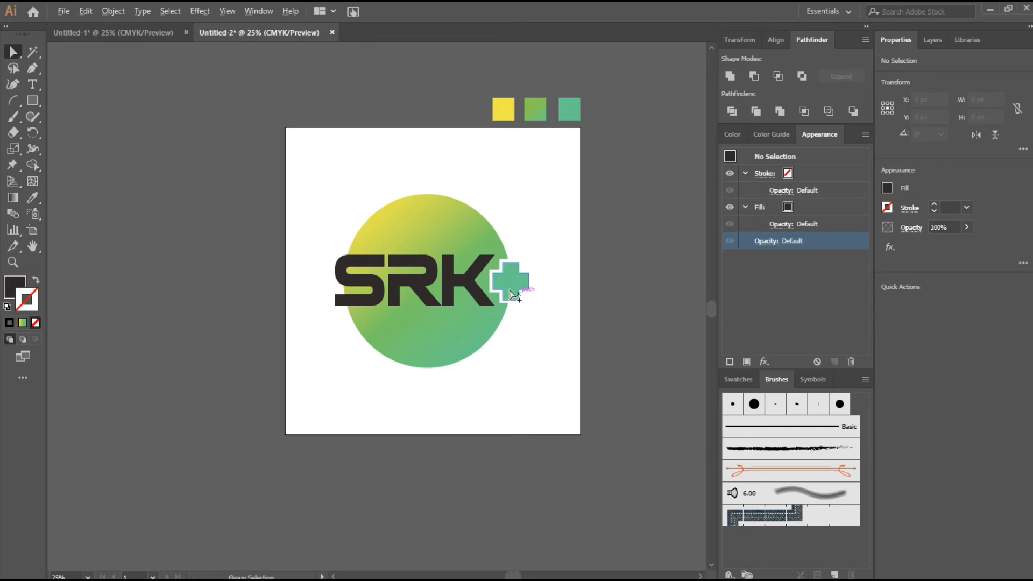
scroll(426, 279, up, 1)
drag(612, 296, 602, 297)
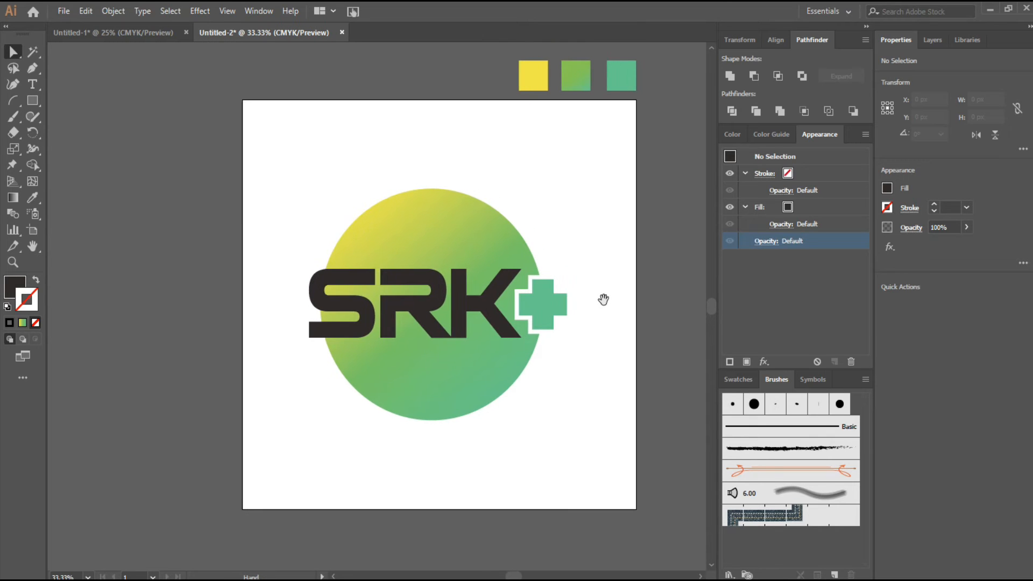
- Select the whole logo and scale it down proportionally about its center to about 574 × 496 px
drag(294, 168, 586, 425)
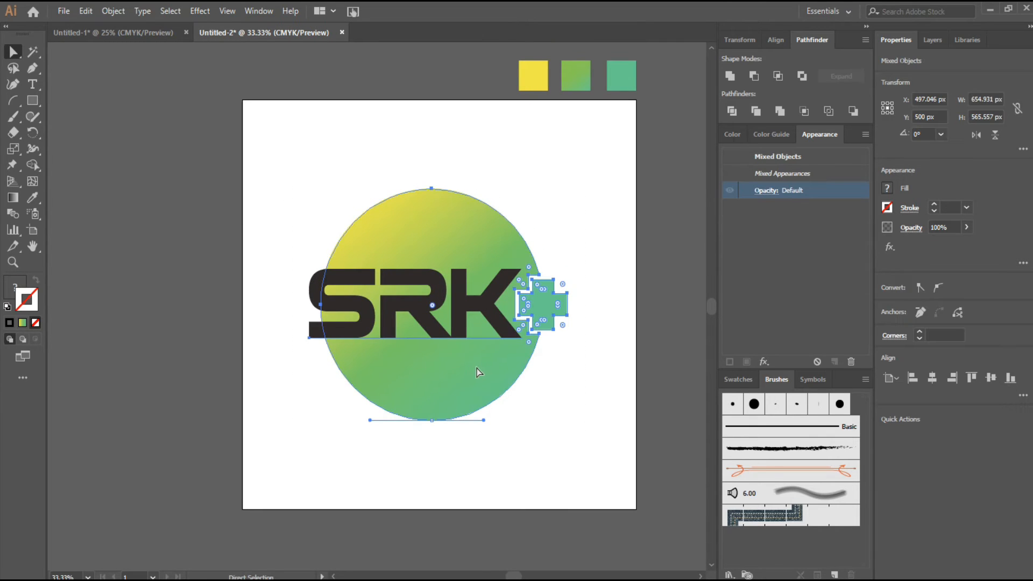
drag(31, 55, 82, 68)
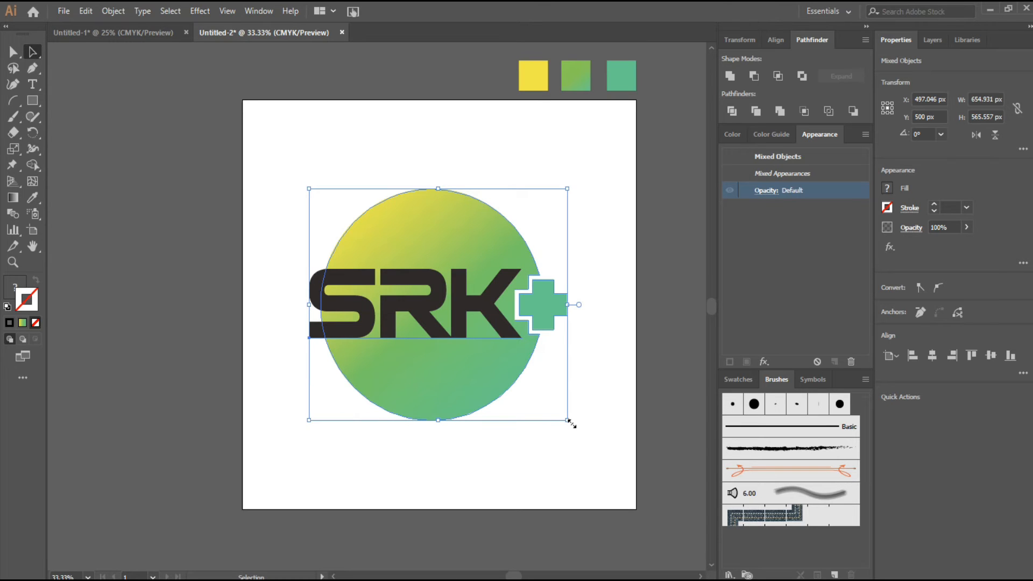
drag(570, 424, 559, 407)
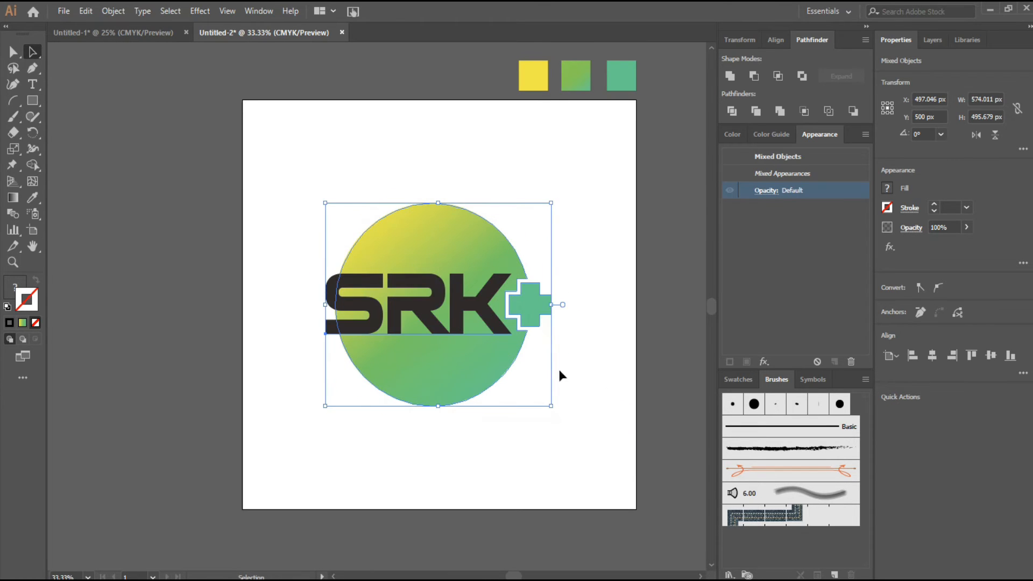
- Move the complete logo, text included, up the artboard to about Y 358 px
drag(474, 357, 482, 316)
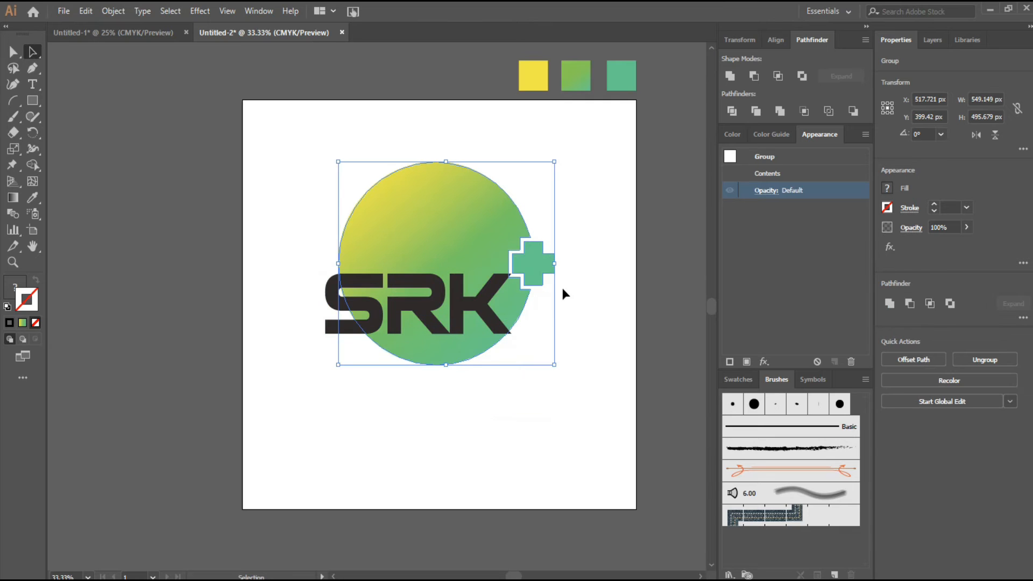
key(ctrl+z)
click(571, 219)
drag(304, 184, 579, 416)
drag(466, 370, 475, 313)
click(534, 366)
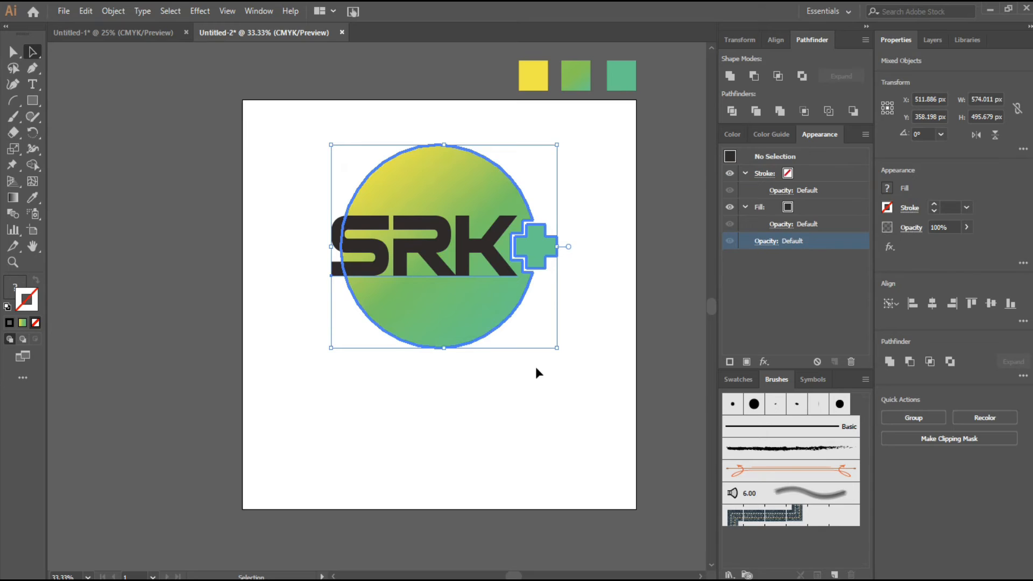
- Convert the SRK text to outlines and shift the letters slightly left, away from the plus sign
click(335, 255)
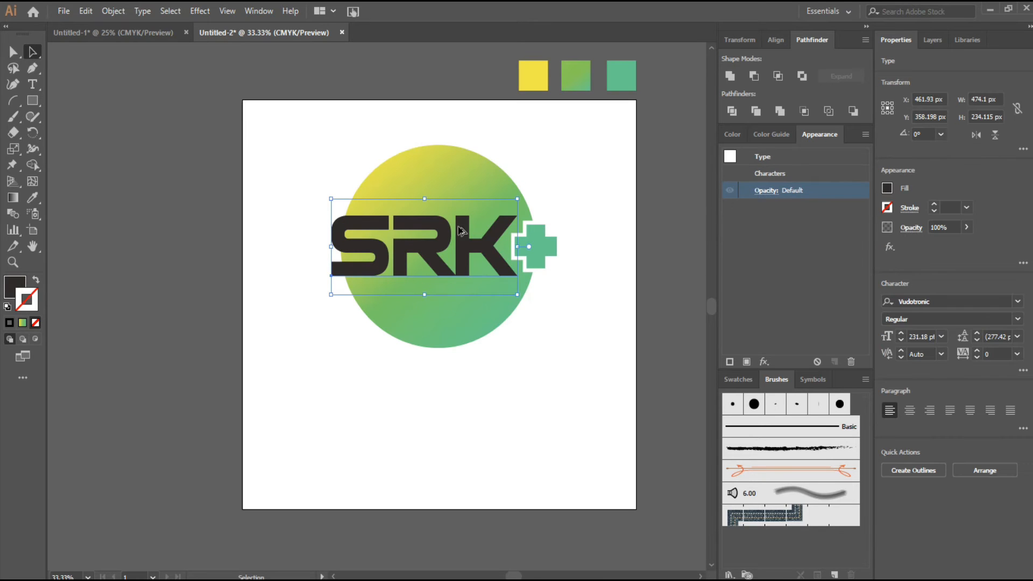
drag(331, 198, 335, 198)
click(519, 334)
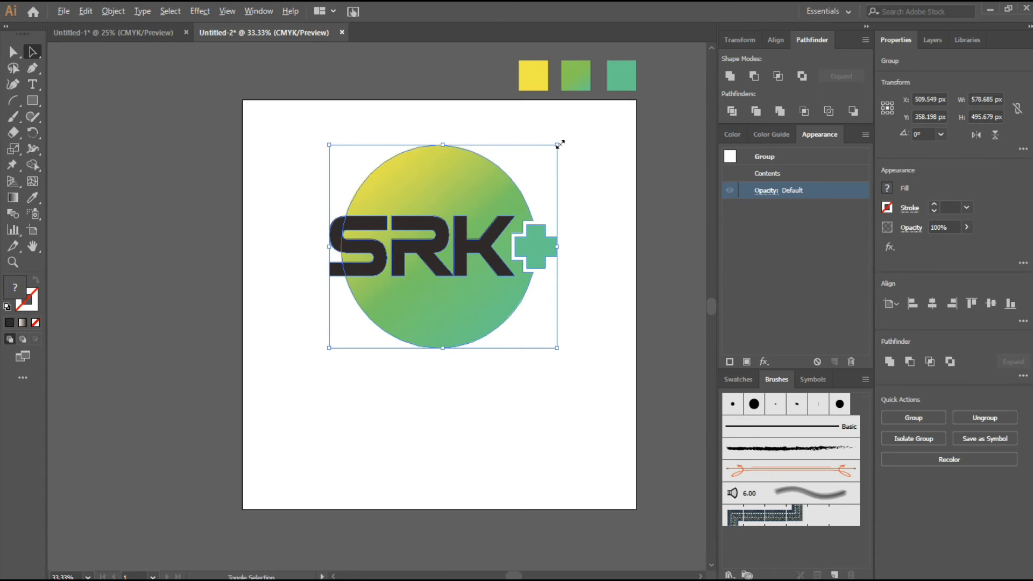
click(595, 226)
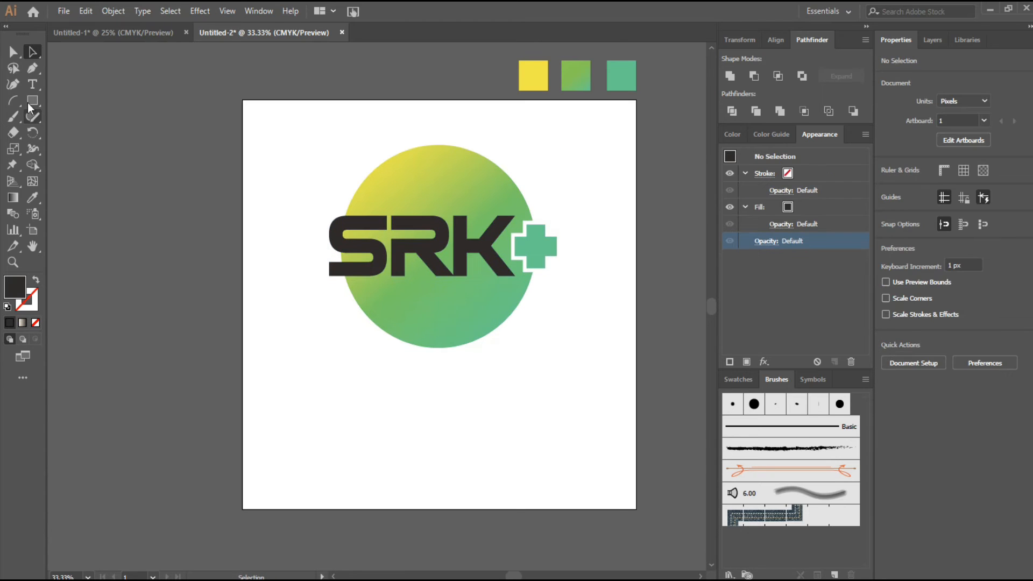
- Draw a flat dark ellipse about 417 × 59 px below the logo and center it horizontally at X 500 px
drag(33, 98, 94, 133)
drag(356, 375, 520, 398)
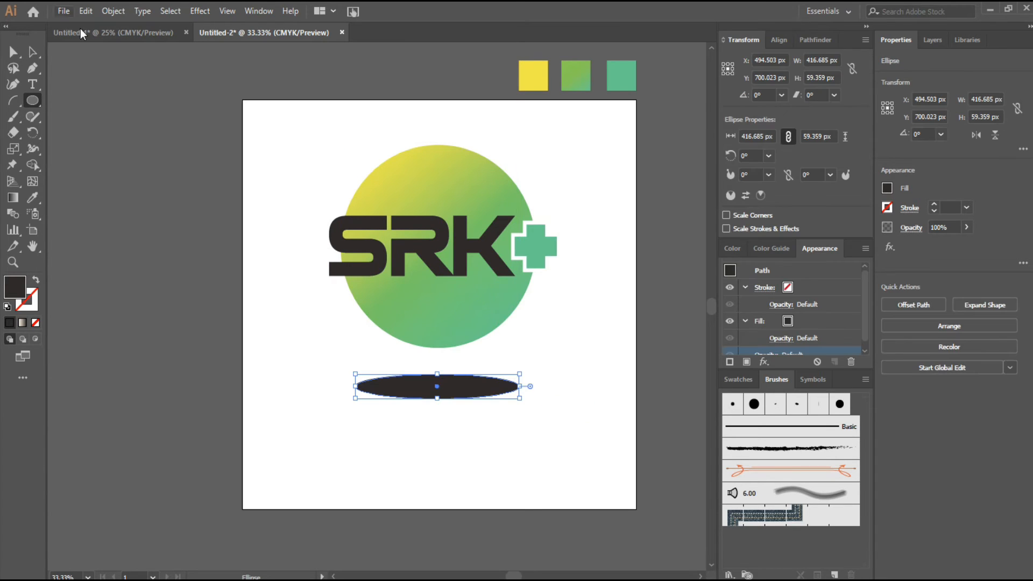
click(32, 51)
click(425, 431)
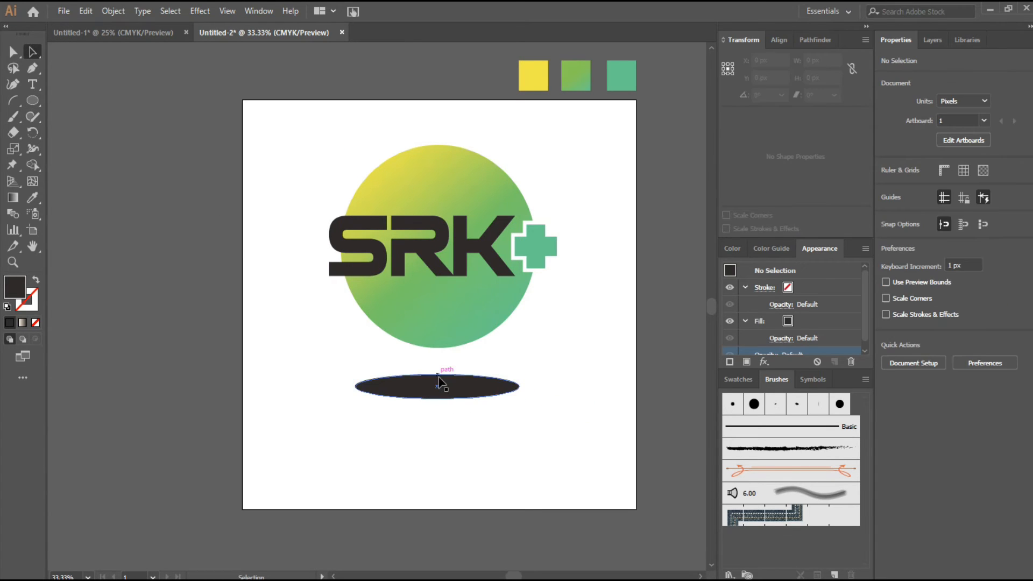
drag(443, 382, 446, 379)
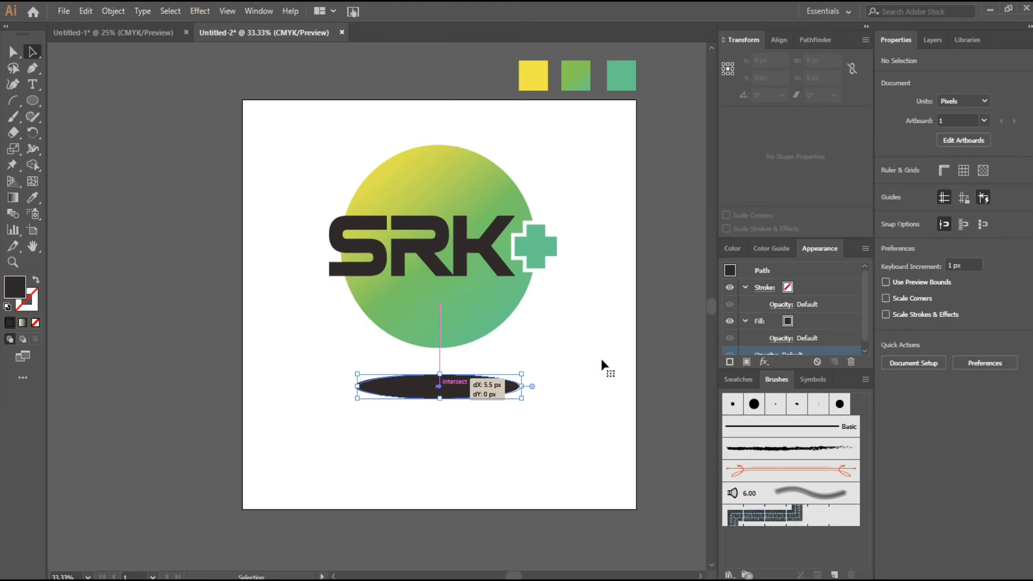
click(590, 359)
- Apply a Gaussian Blur with a radius of about 75.9 pixels to the dark ellipse below the logo
click(476, 386)
click(196, 11)
mouse_move(299, 194)
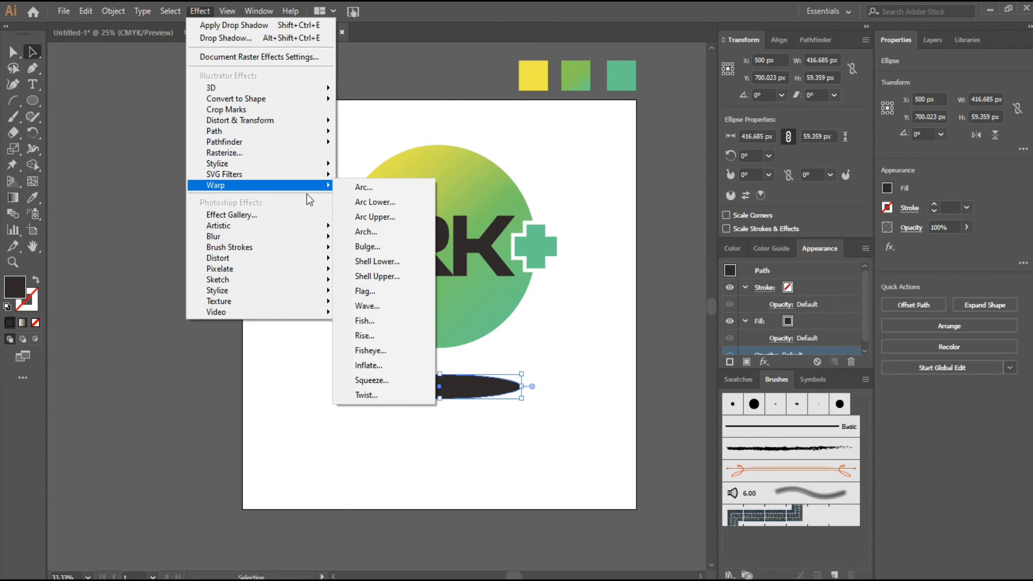
mouse_move(298, 237)
click(355, 238)
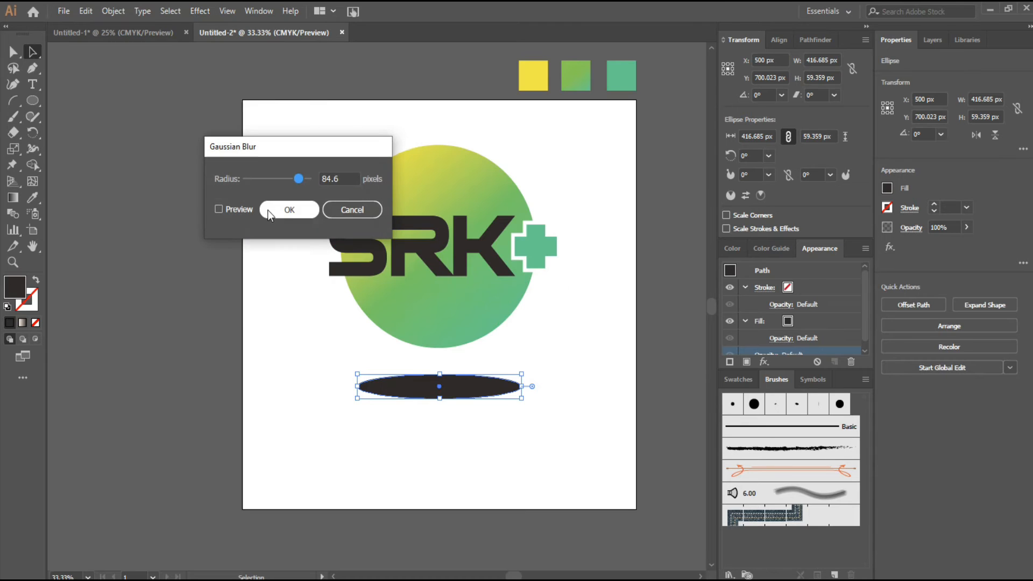
click(247, 209)
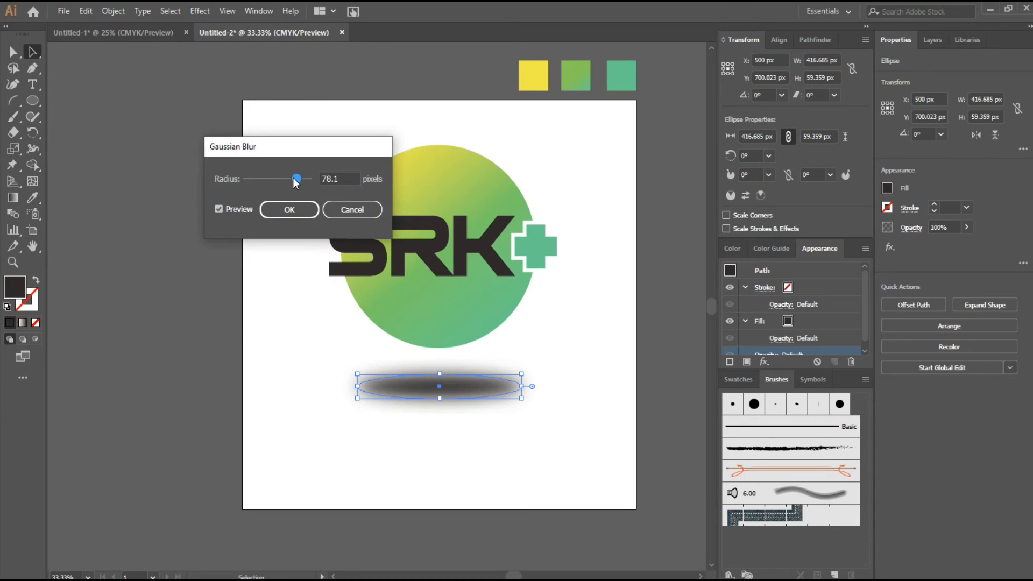
drag(294, 178, 292, 179)
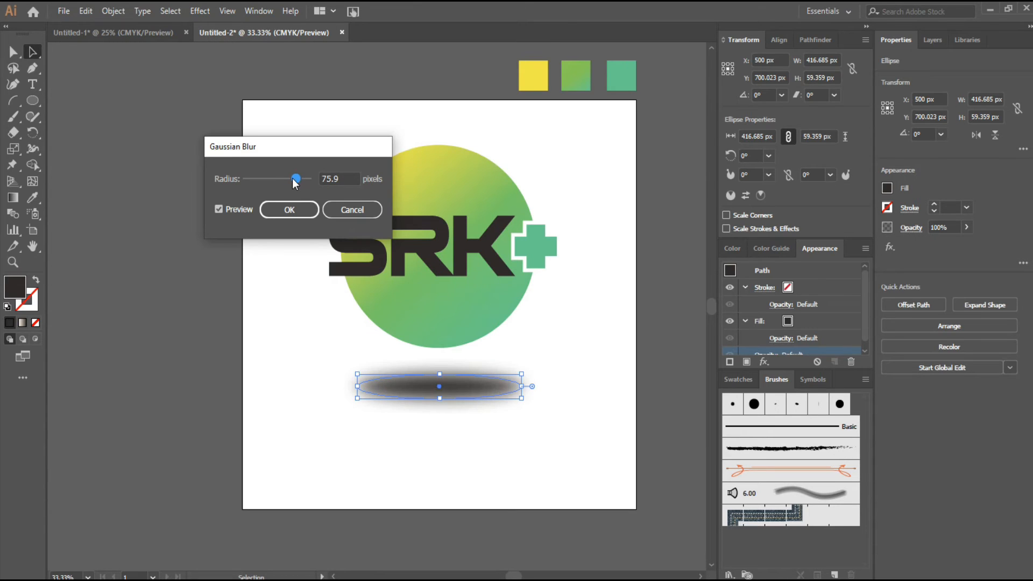
click(293, 211)
- Lower the blurred ellipse's opacity to 39% for a soft gray shadow
click(966, 227)
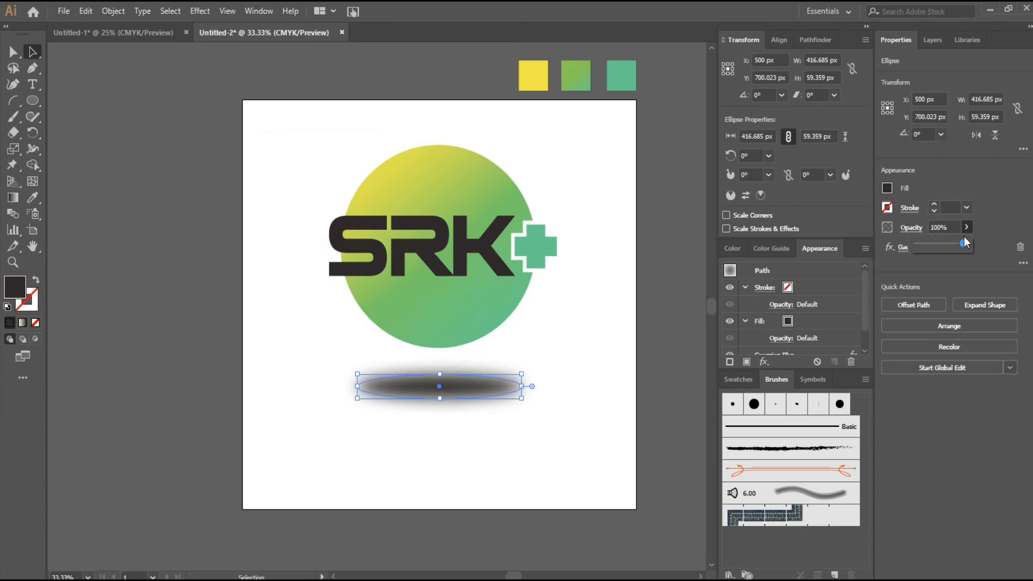
drag(960, 244, 940, 251)
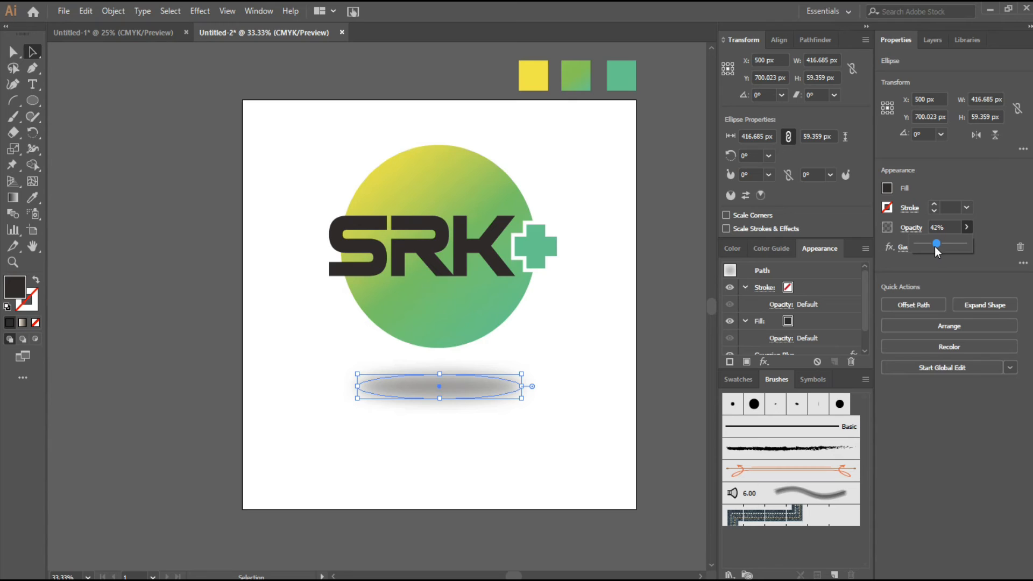
click(625, 237)
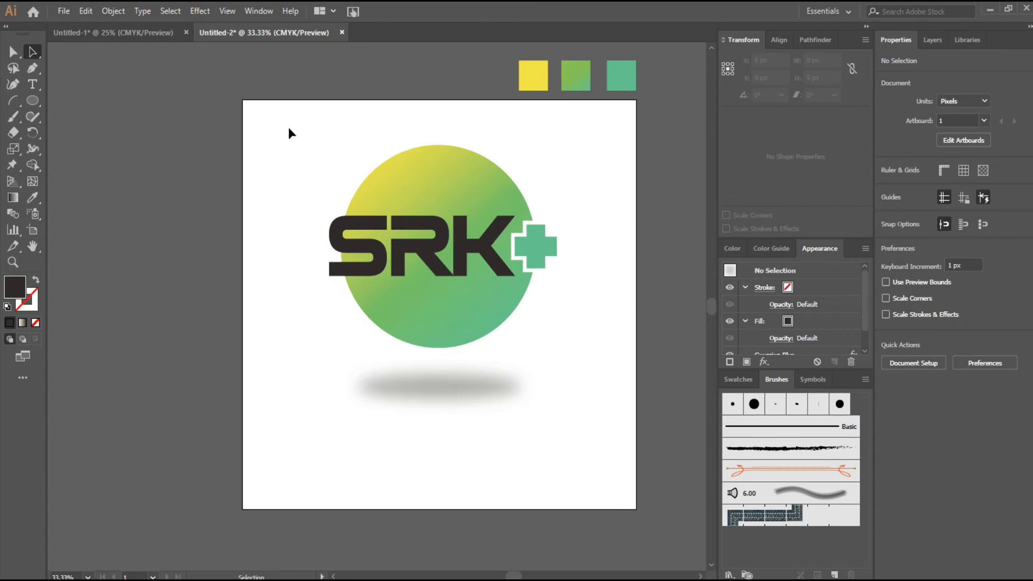
- Widen the blurred shadow ellipse symmetrically about its center to roughly the diameter of the gradient circle
drag(386, 273, 618, 480)
click(586, 429)
click(495, 386)
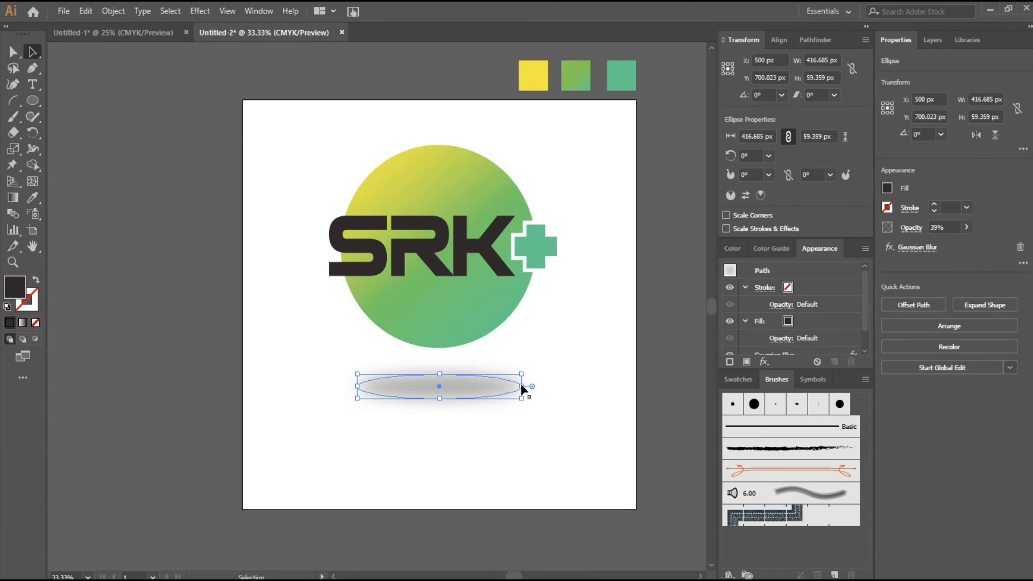
drag(522, 386, 539, 386)
click(586, 362)
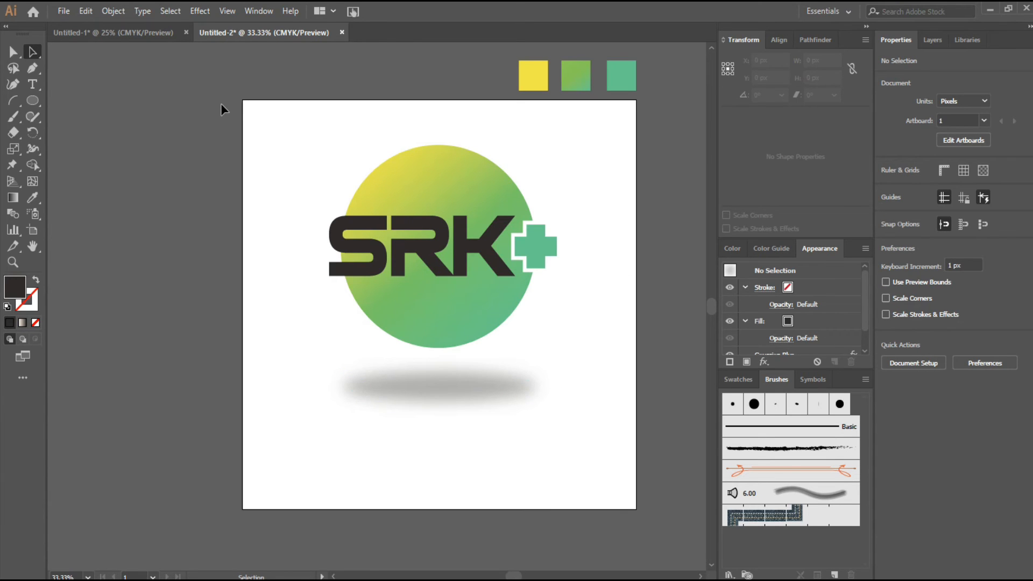
- Draw a straight diagonal Pen line about 44 px long from the S's upper-left curve to the edge of the circle
key(ctrl+equal)
click(33, 64)
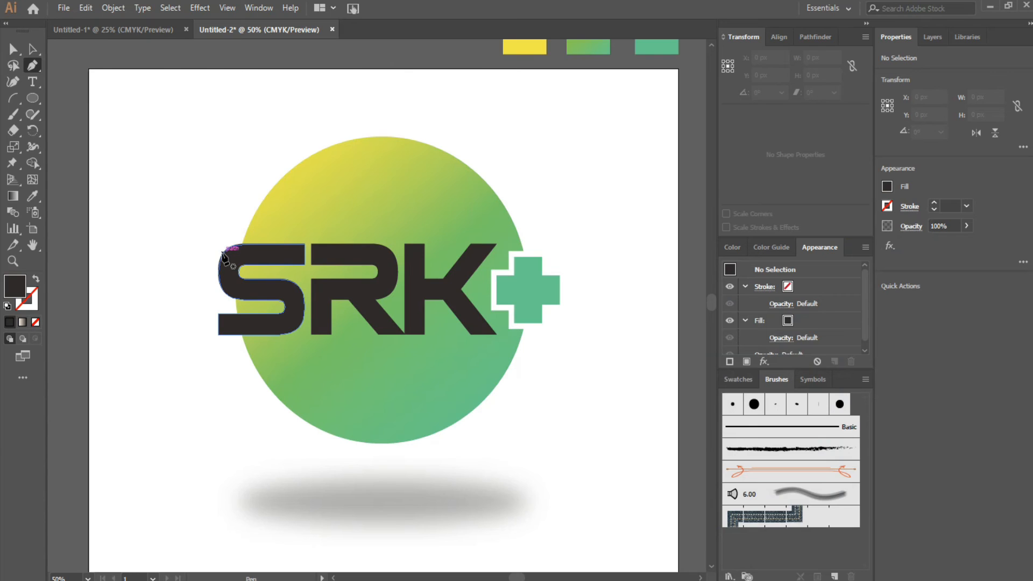
scroll(225, 257, up, 2)
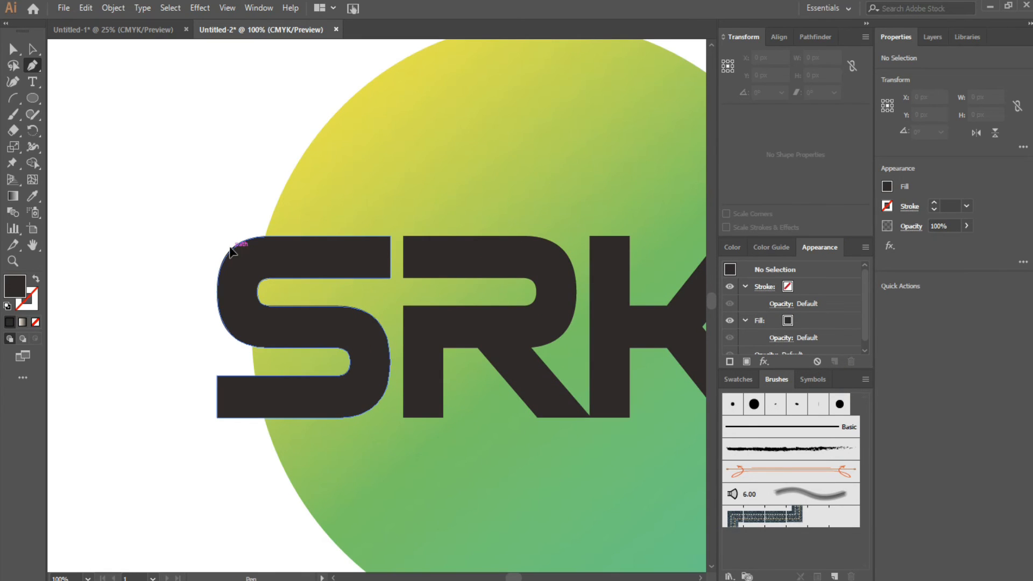
click(231, 248)
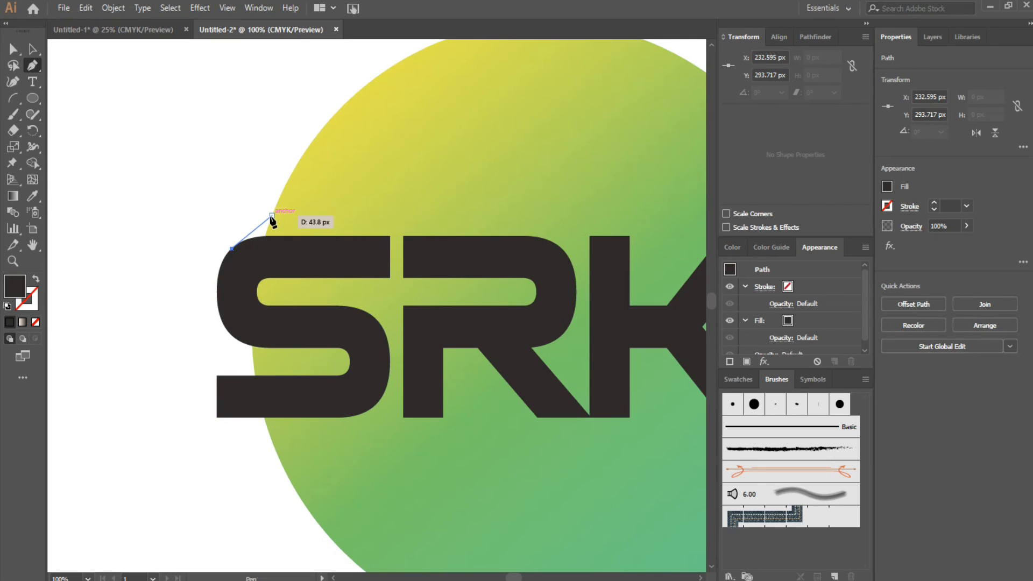
click(272, 215)
click(33, 49)
click(220, 127)
key(ctrl+minus)
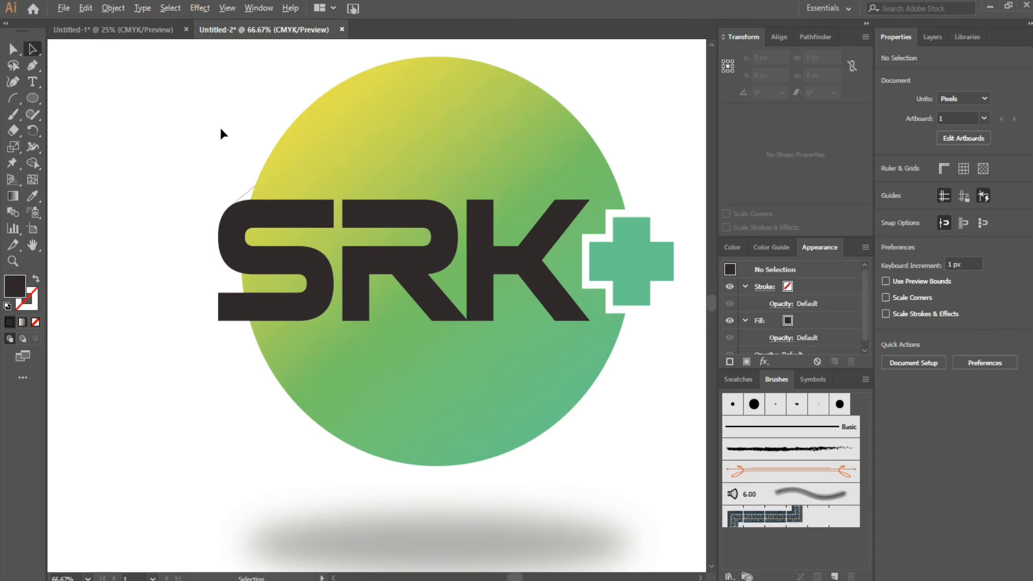
- Copy the diagonal line down to the top-left corner of the S's lower arm and shorten it to the circle's edge
click(251, 195)
click(250, 195)
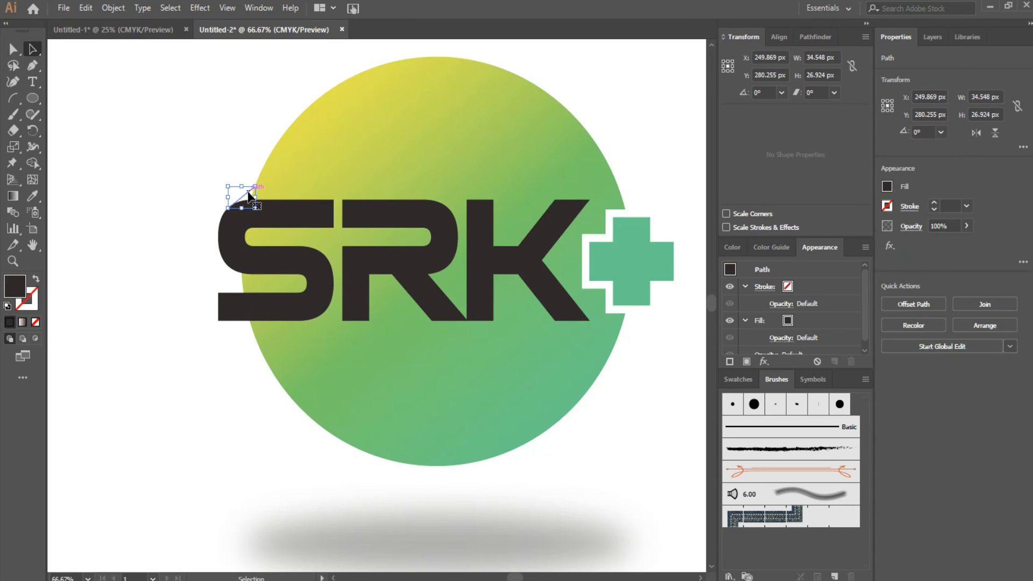
drag(249, 195, 240, 283)
scroll(223, 281, up, 7)
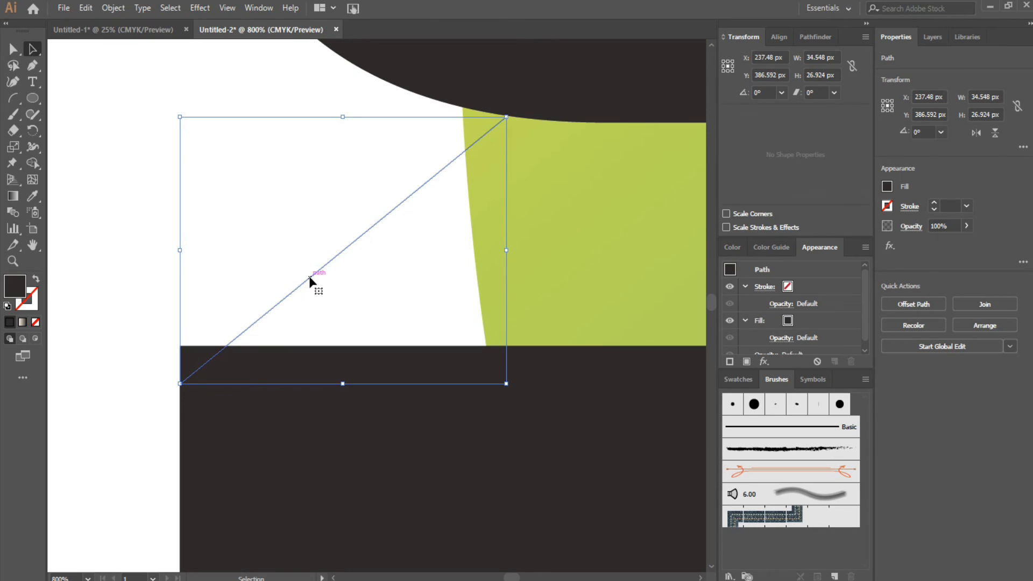
drag(309, 276, 308, 239)
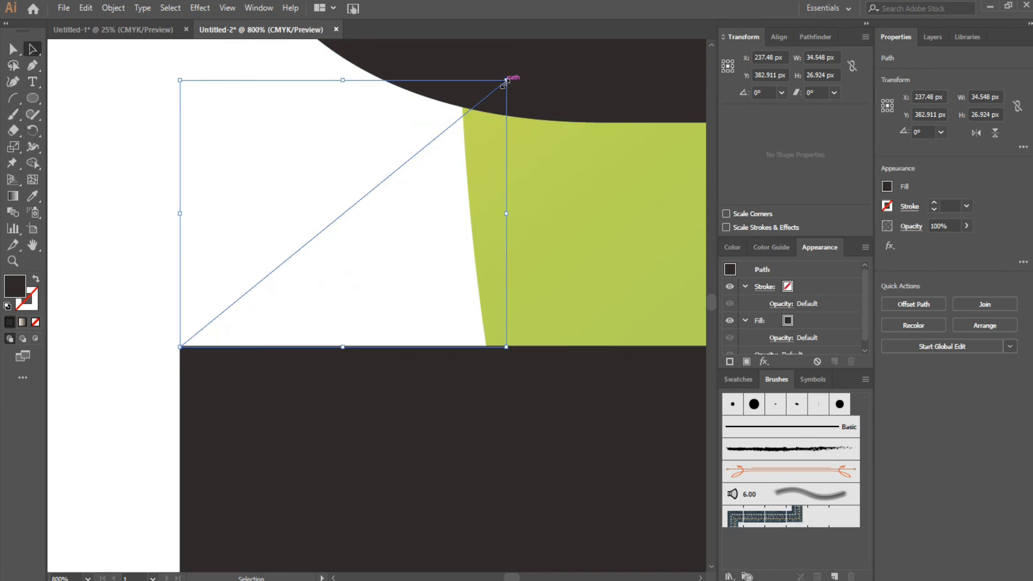
drag(506, 79, 464, 112)
click(243, 90)
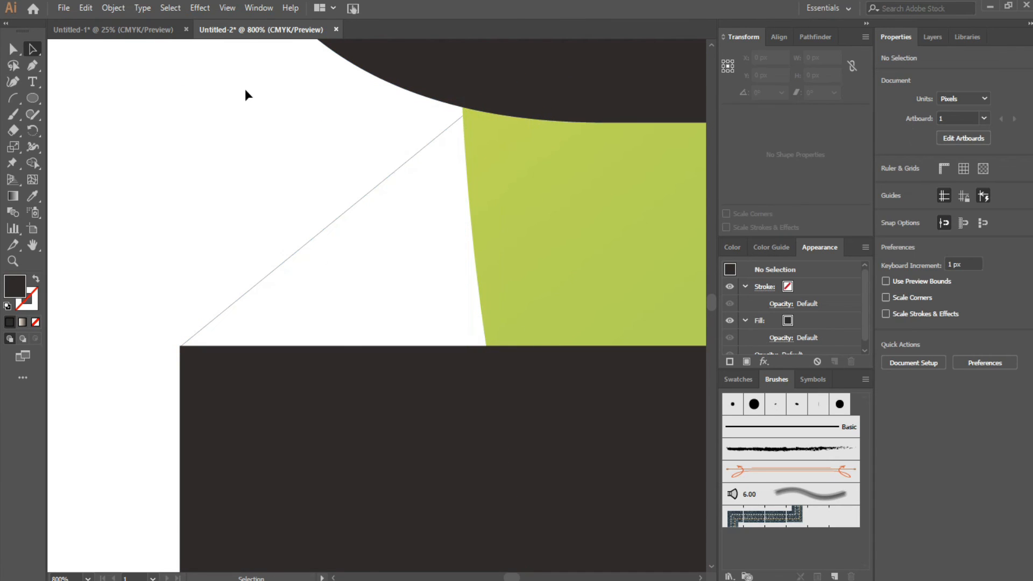
- Extend the upper diagonal line with the Pen tool into a closed dark triangle about 66 × 27 px overlapping the S's top arm
scroll(248, 126, down, 2)
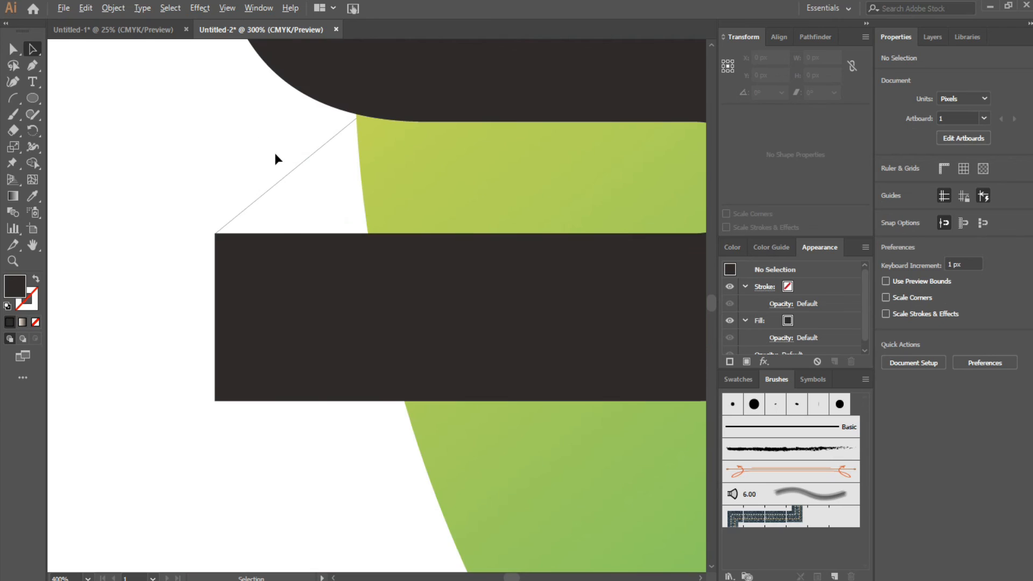
scroll(274, 153, down, 2)
drag(222, 140, 253, 294)
scroll(237, 193, down, 1)
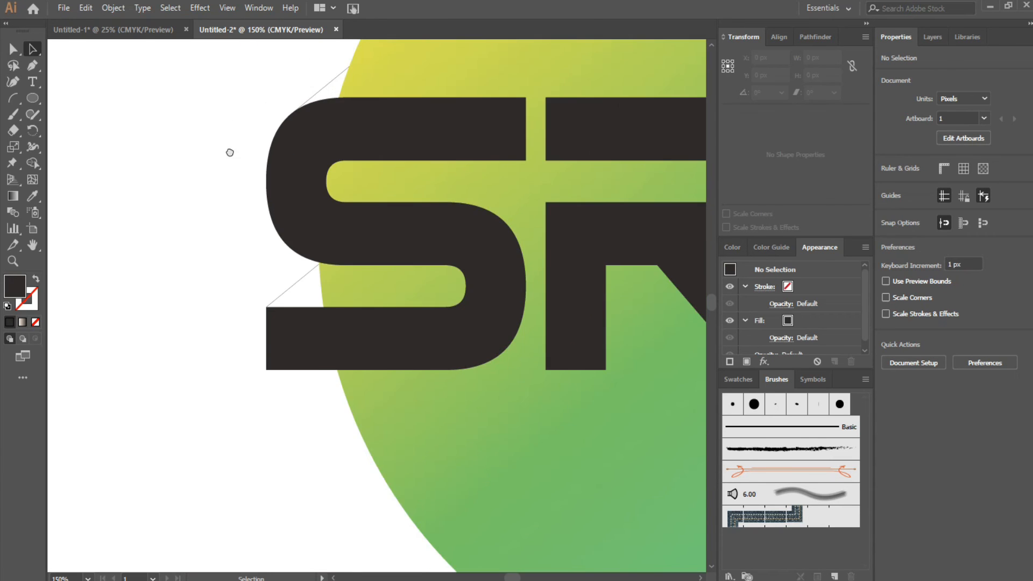
drag(230, 152, 188, 283)
click(283, 216)
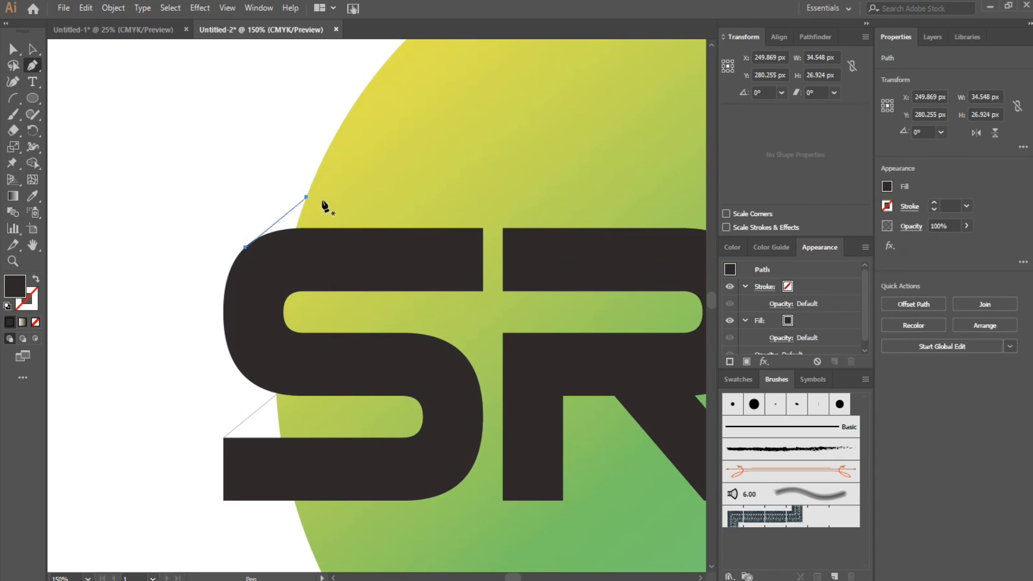
click(306, 197)
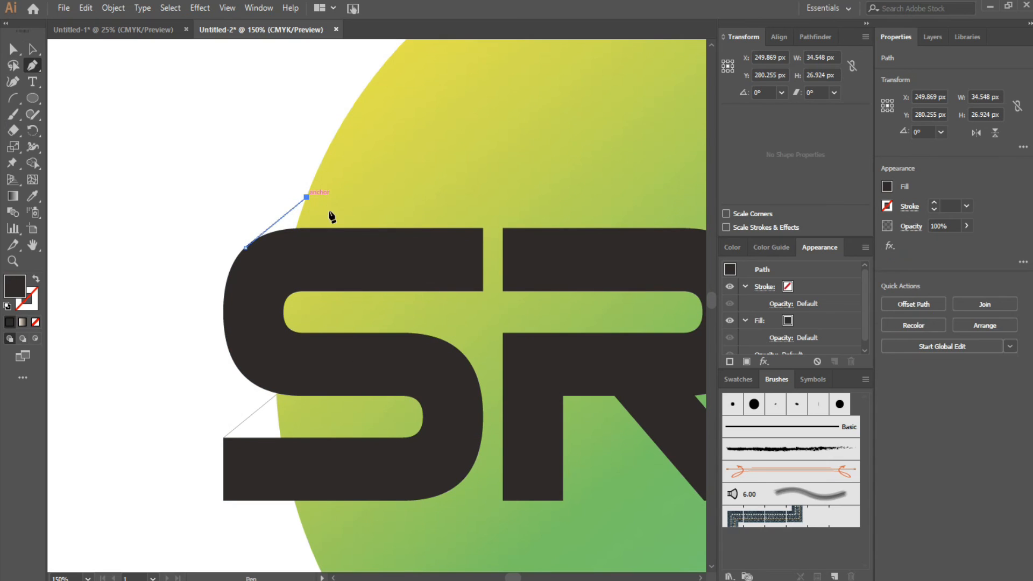
click(362, 242)
click(245, 247)
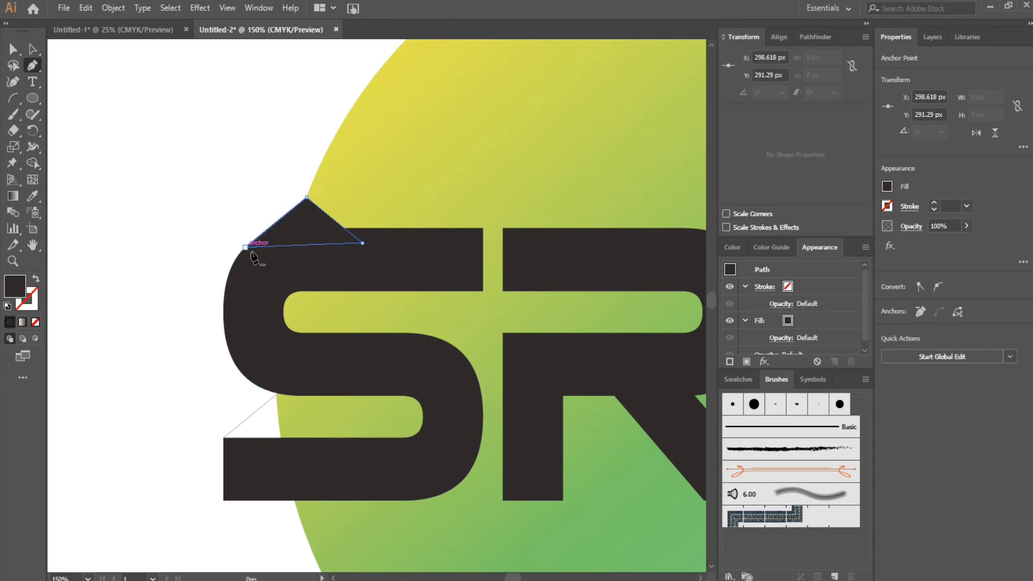
click(13, 49)
click(103, 143)
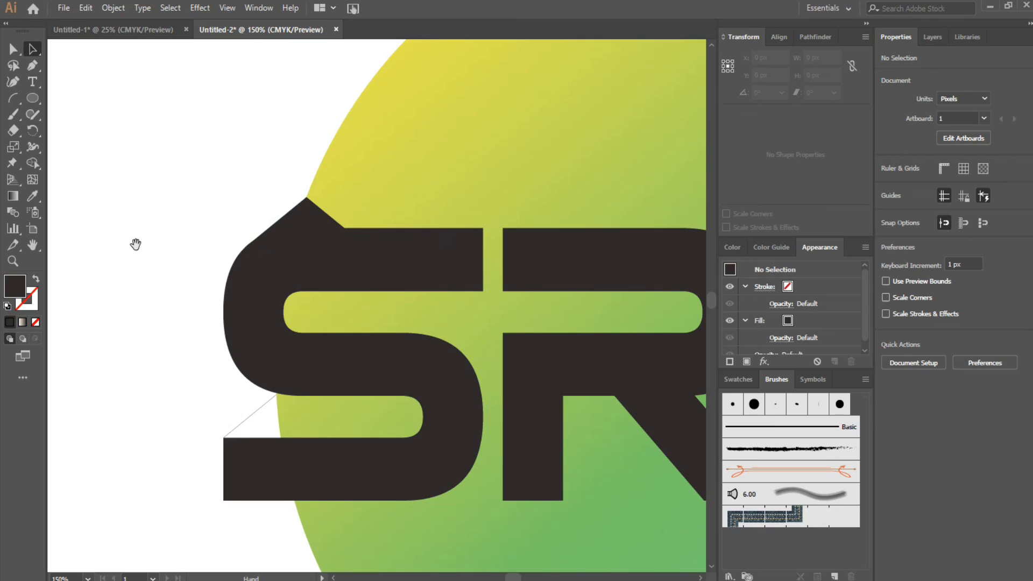
- Extend the lower diagonal line with the Pen tool into a closed dark triangle about 69 × 25 px overlapping the S's lower arm
drag(136, 244, 142, 154)
click(30, 68)
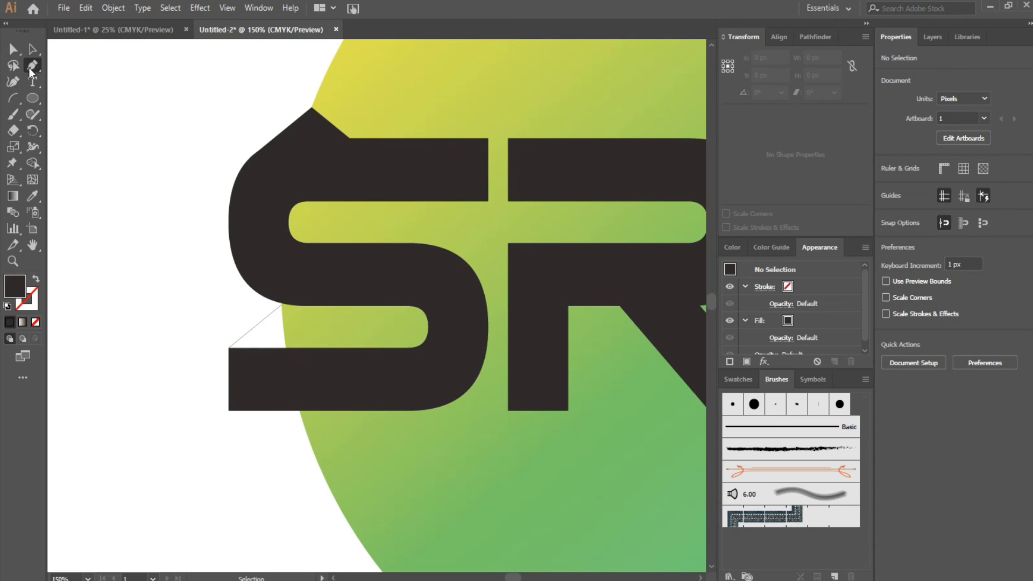
click(281, 304)
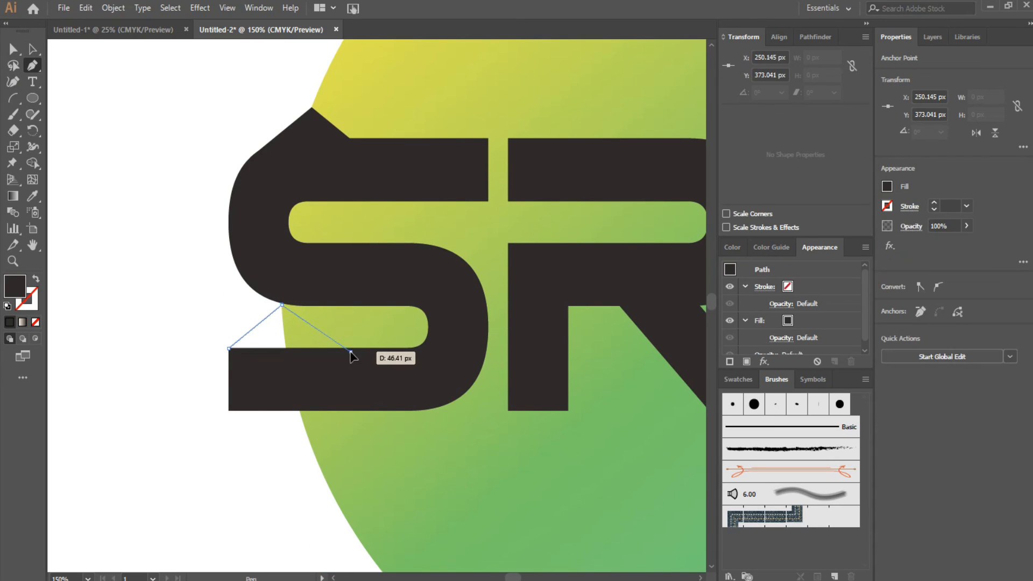
click(350, 351)
click(229, 348)
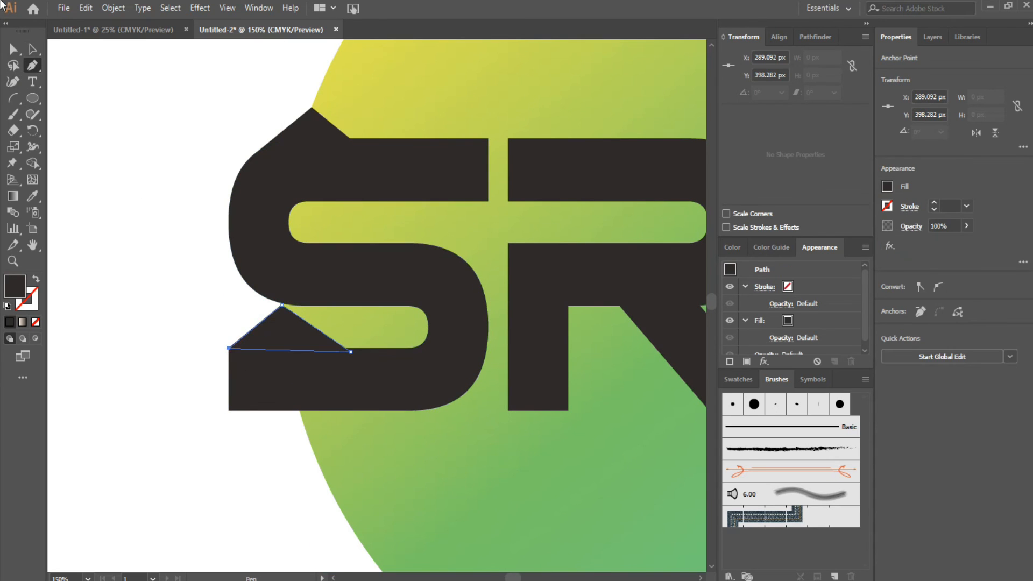
click(32, 49)
click(99, 85)
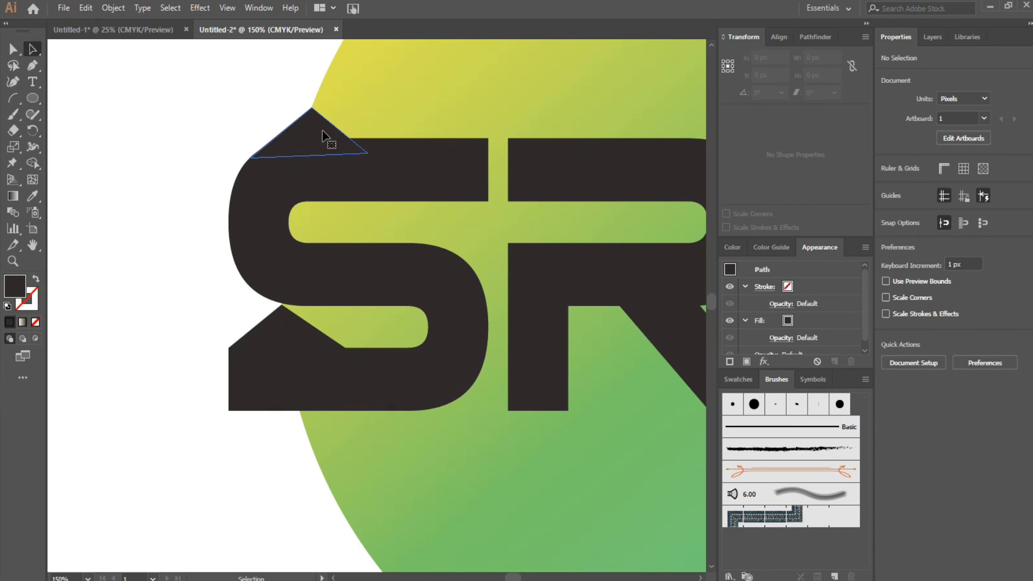
- Send the upper and lower dark triangles on the S to the back, behind the gradient circle
right_click(322, 132)
mouse_move(424, 343)
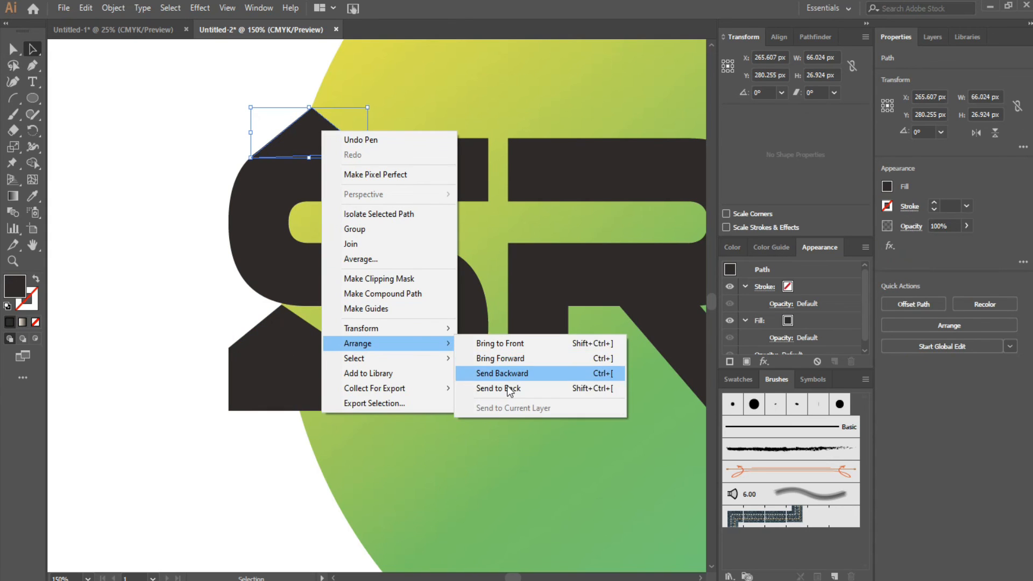
click(498, 388)
click(189, 180)
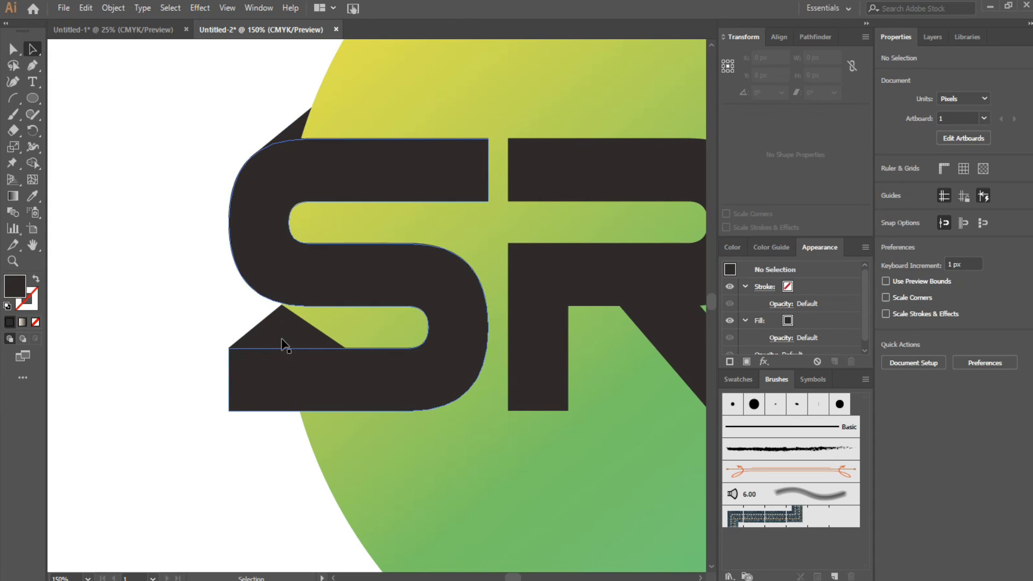
right_click(298, 326)
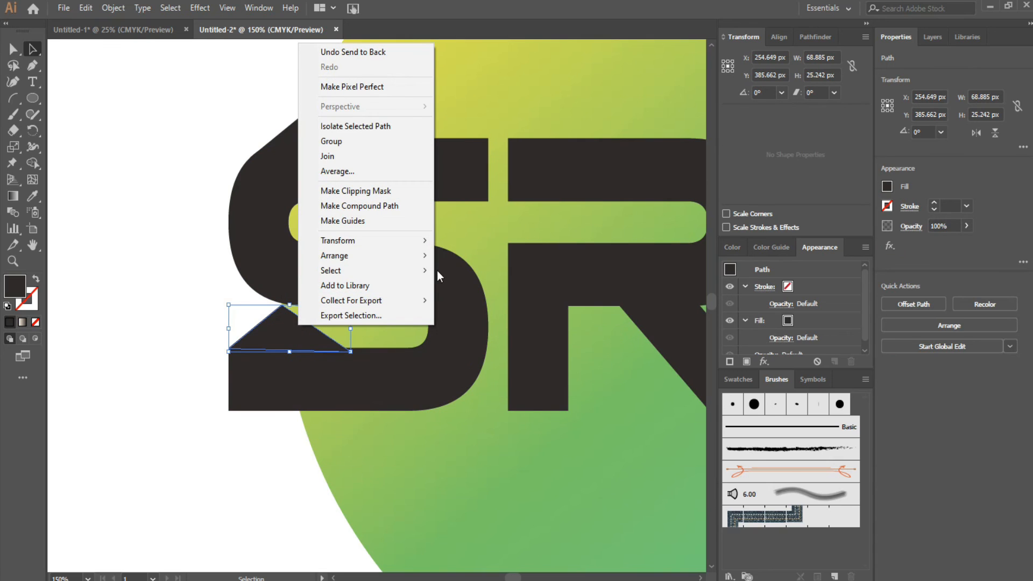
mouse_move(419, 256)
click(469, 295)
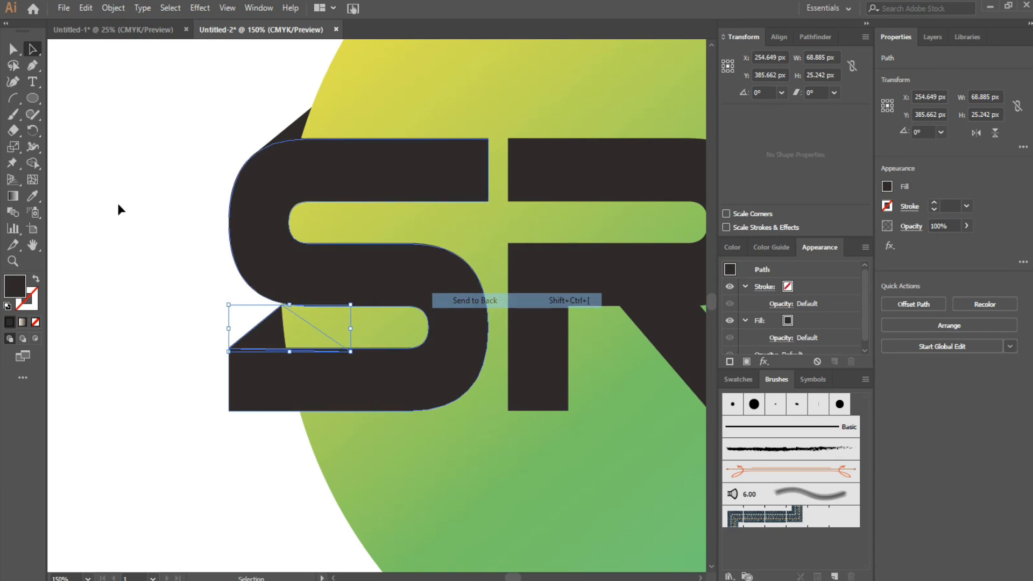
click(132, 144)
scroll(148, 147, down, 2)
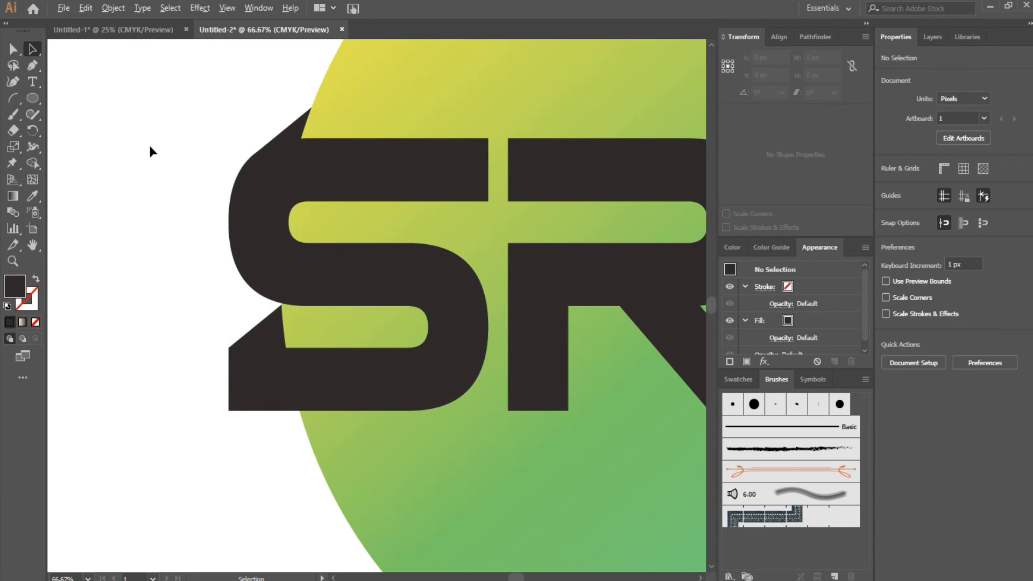
drag(172, 148, 197, 184)
scroll(210, 199, down, 1)
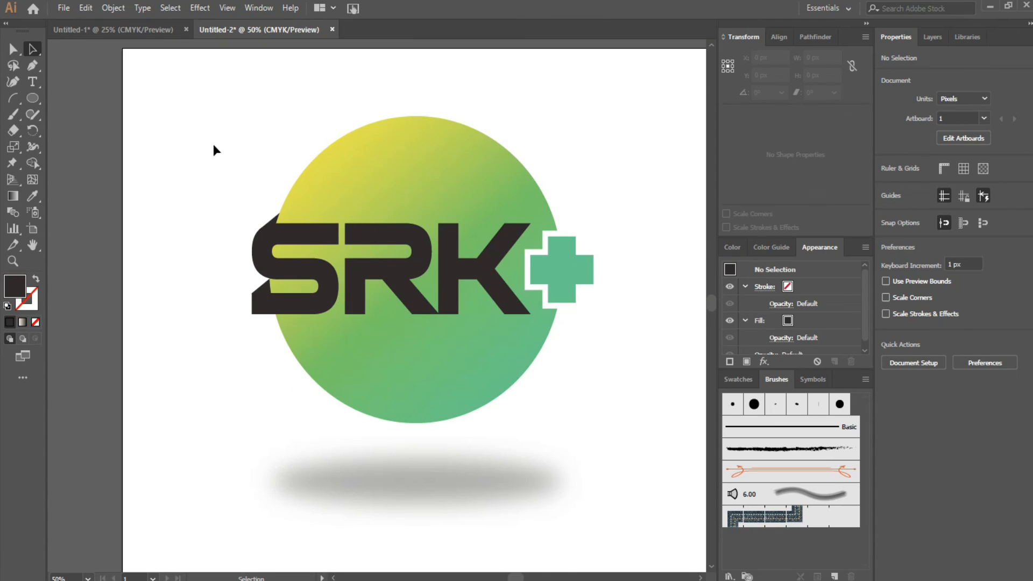
drag(205, 155, 195, 139)
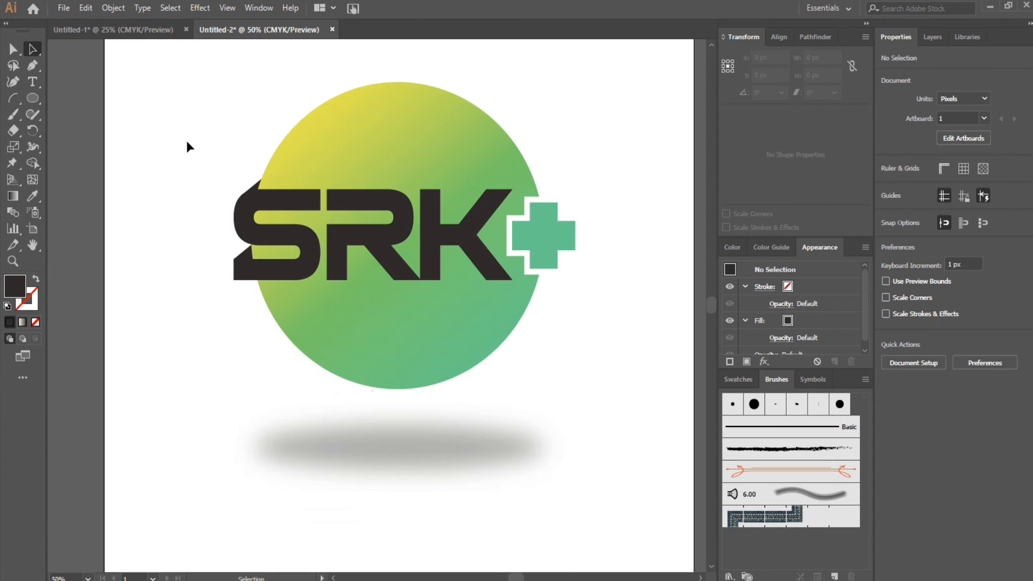